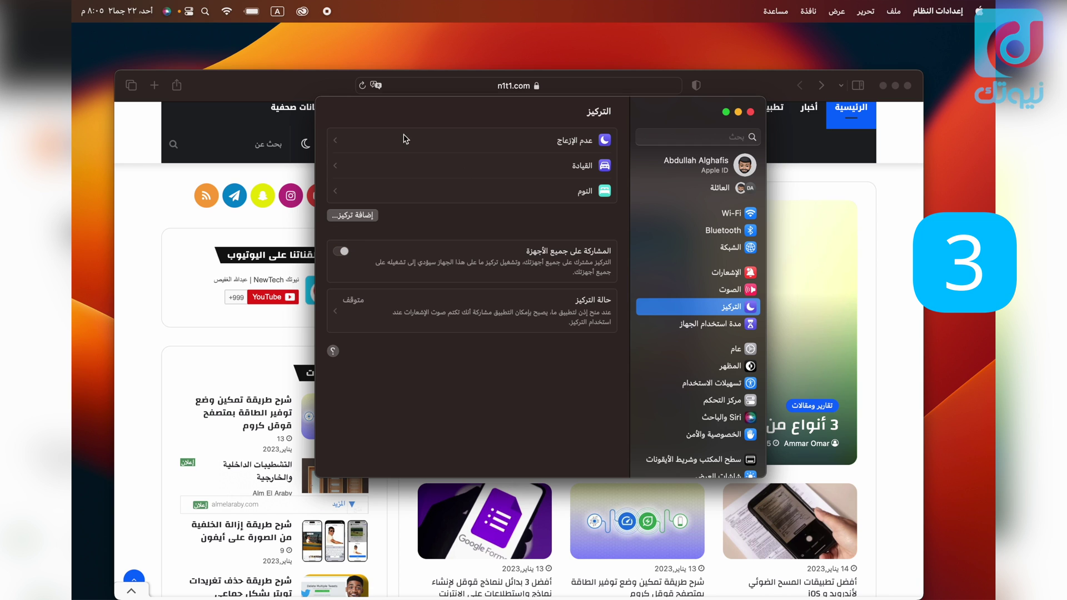
# Step: Open the Do Not Disturb focus settings and look through their options
pyautogui.click(475, 146)
pyautogui.scroll(-2, 453, 312)
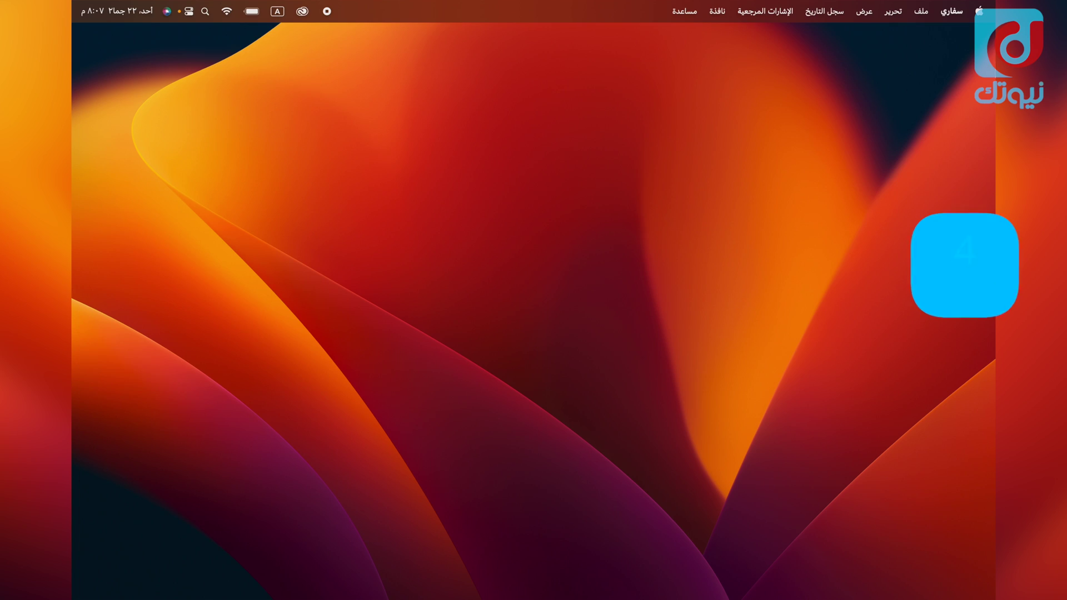
# Step: Open System Settings and go to the Notifications page
pyautogui.click(982, 12)
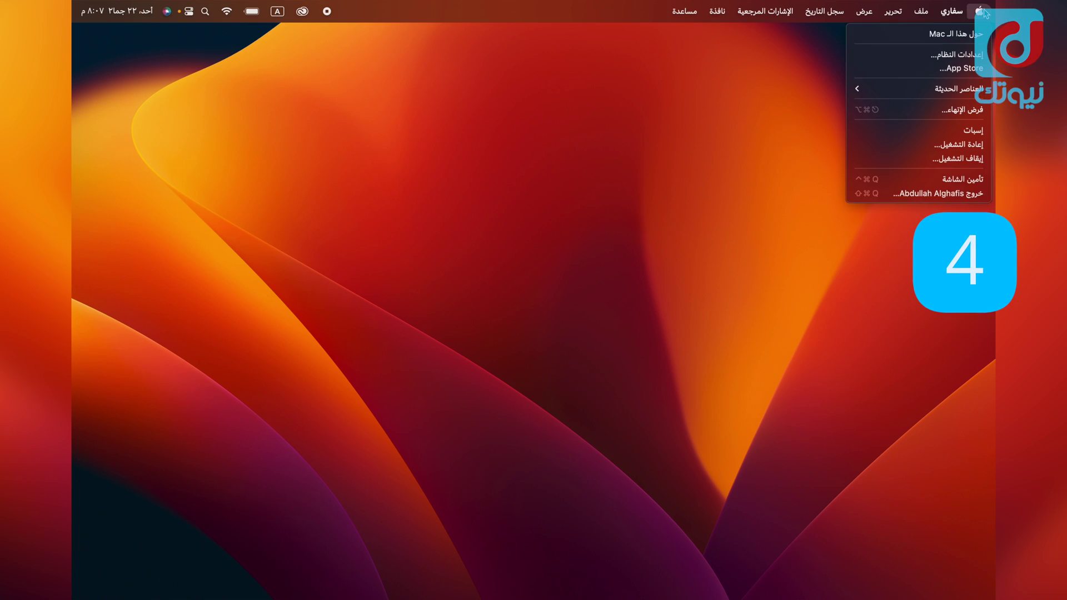
pyautogui.click(956, 54)
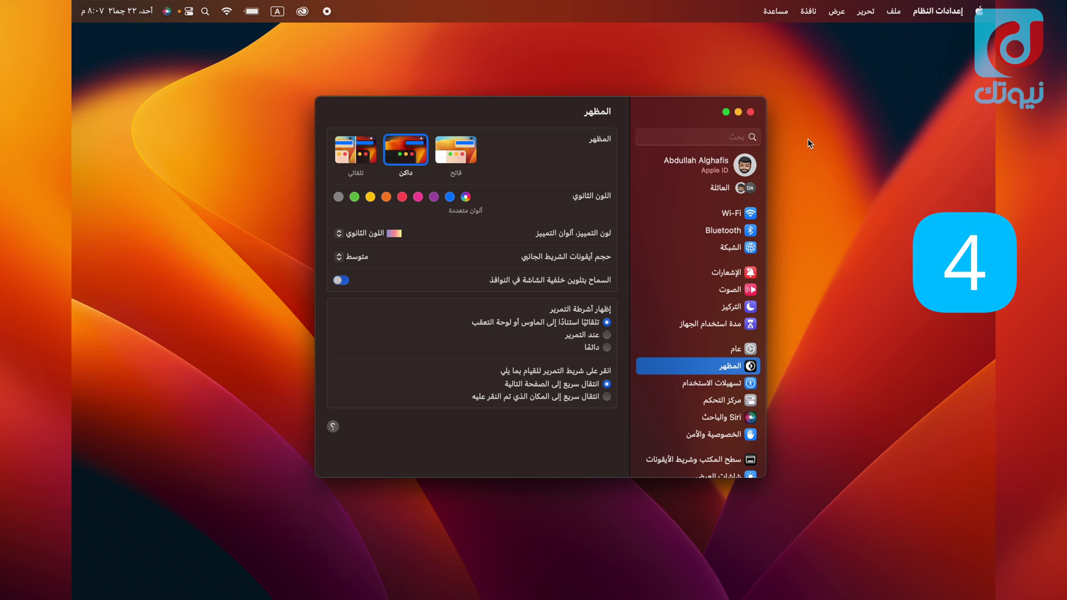
pyautogui.scroll(-2, 728, 305)
pyautogui.click(726, 241)
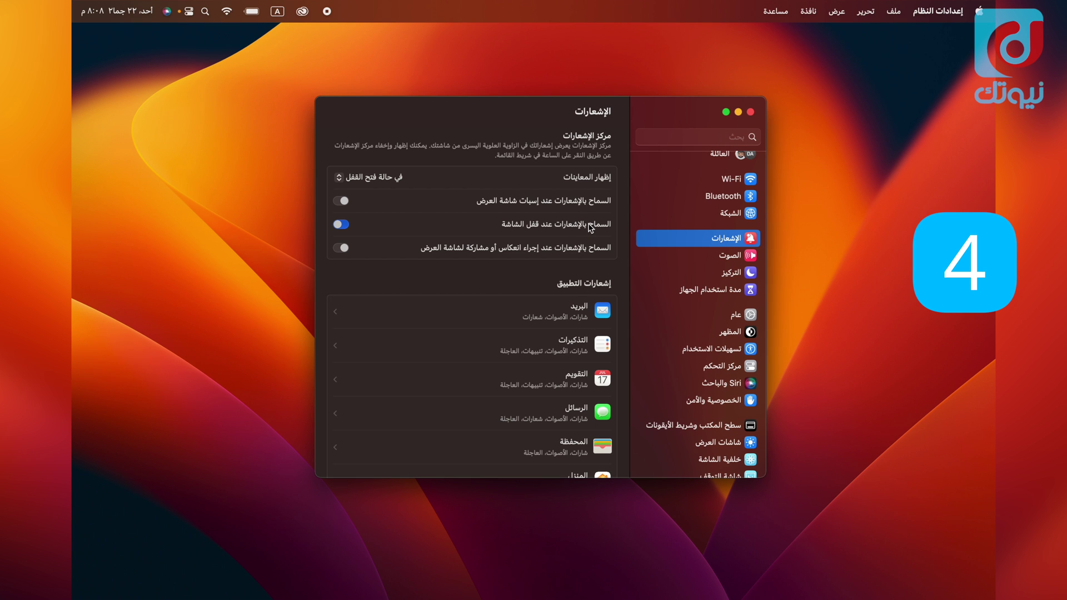
# Step: Review the apps listed for notifications and open FaceTime's notification settings
pyautogui.scroll(-3, 590, 228)
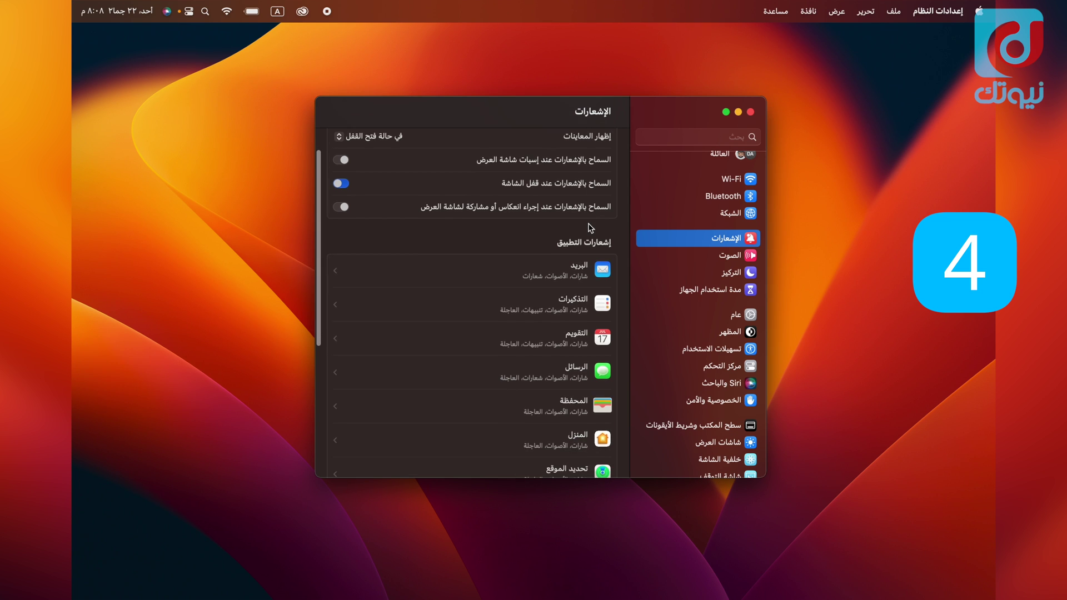
pyautogui.scroll(-3, 590, 228)
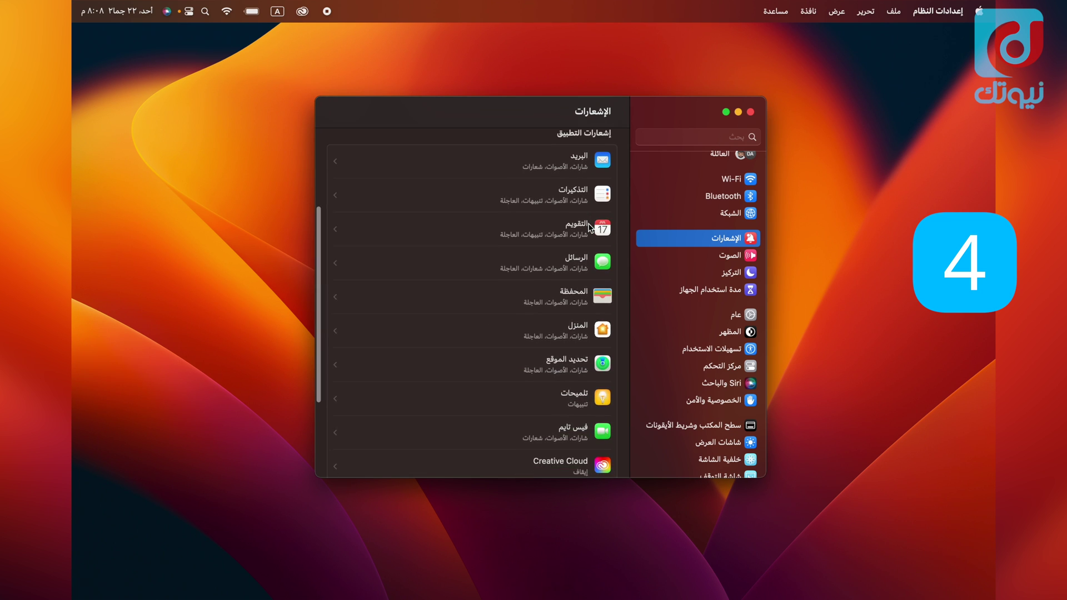
pyautogui.scroll(-6, 514, 295)
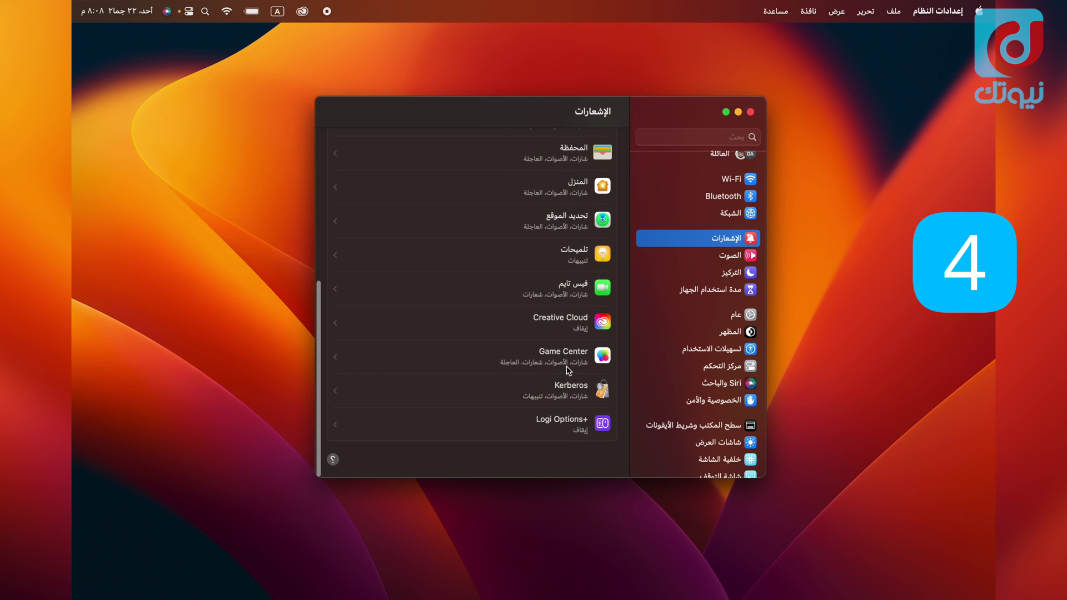
pyautogui.click(344, 290)
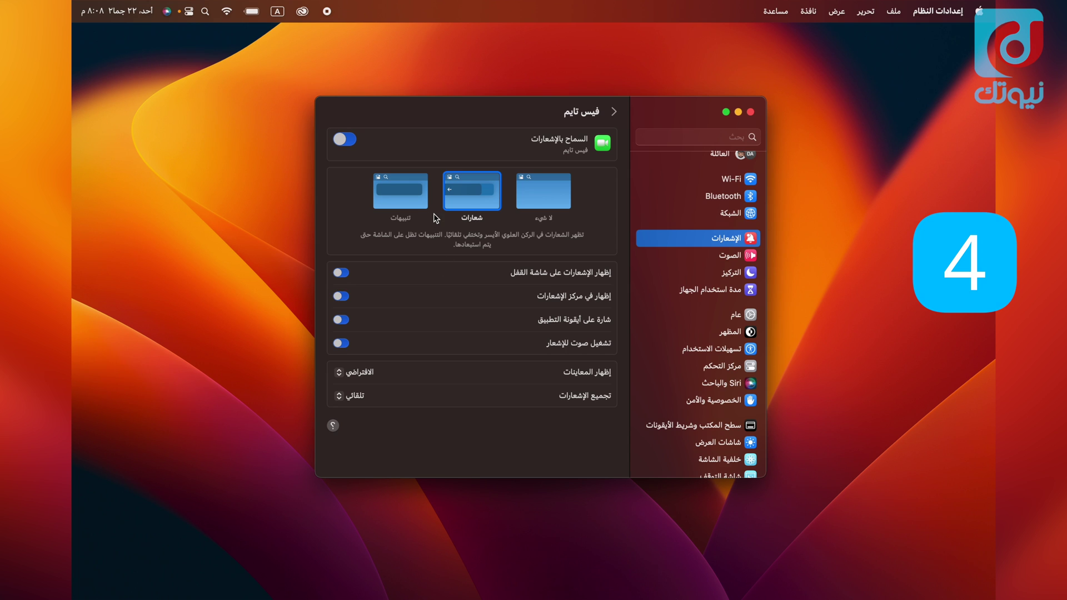
# Step: Turn FaceTime's notifications off and back on, and check the available choices for showing previews
pyautogui.click(345, 139)
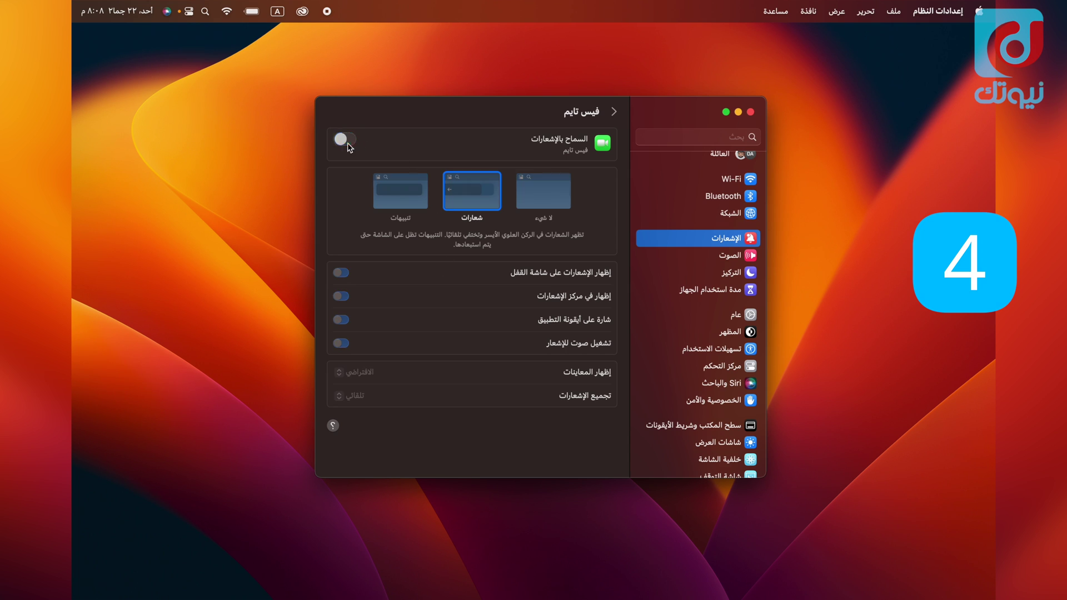
pyautogui.click(348, 144)
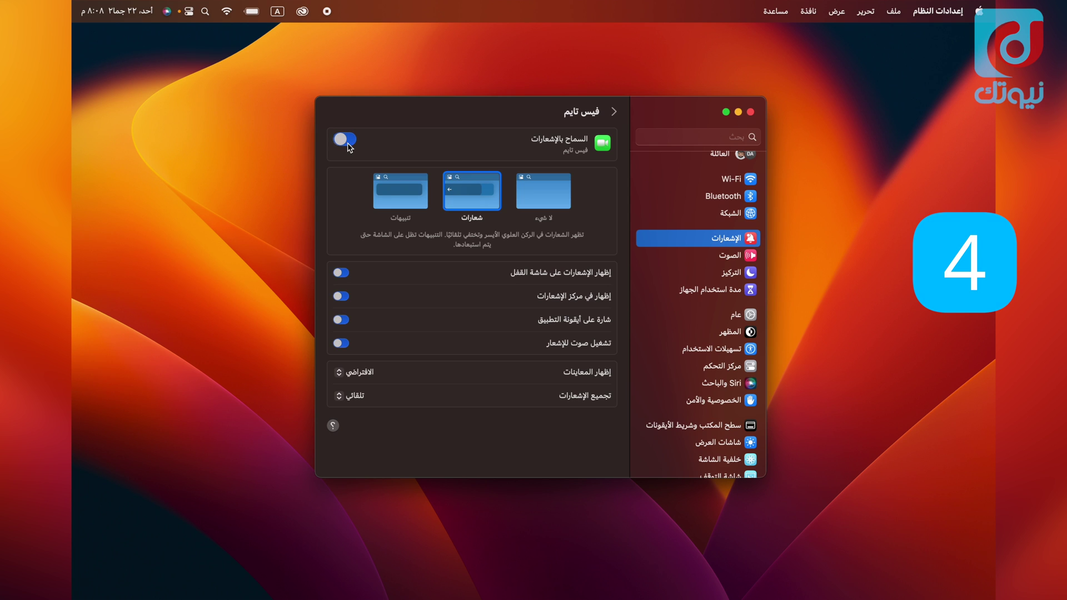
pyautogui.click(346, 294)
pyautogui.click(363, 374)
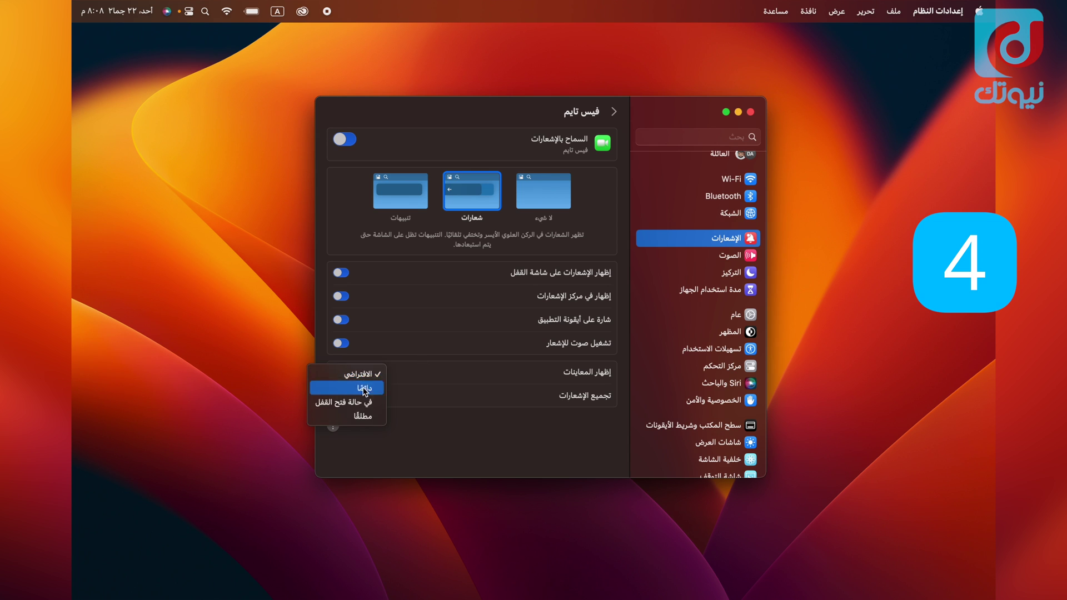
pyautogui.click(444, 385)
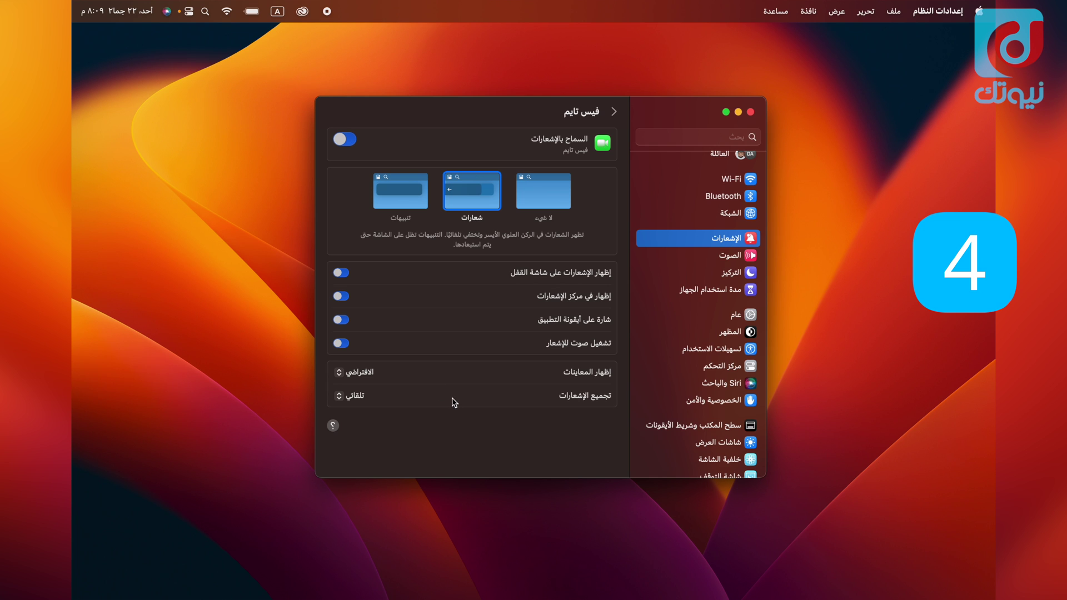
# Step: Go back to the app list, open Game Center's notification settings and toggle its notifications off and back on
pyautogui.click(614, 112)
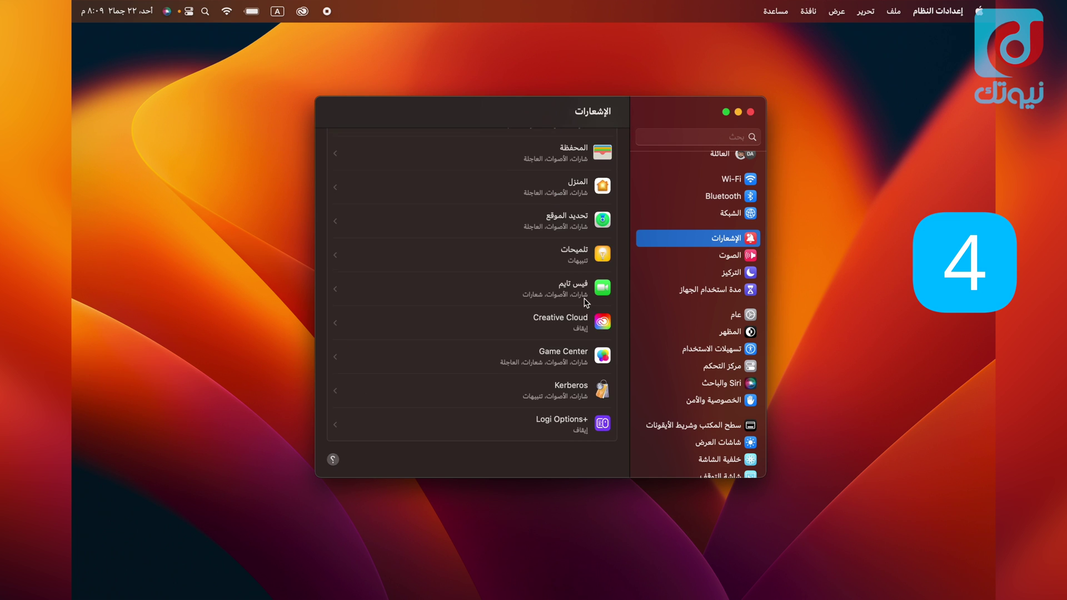
pyautogui.scroll(-2, 585, 303)
pyautogui.scroll(5, 585, 303)
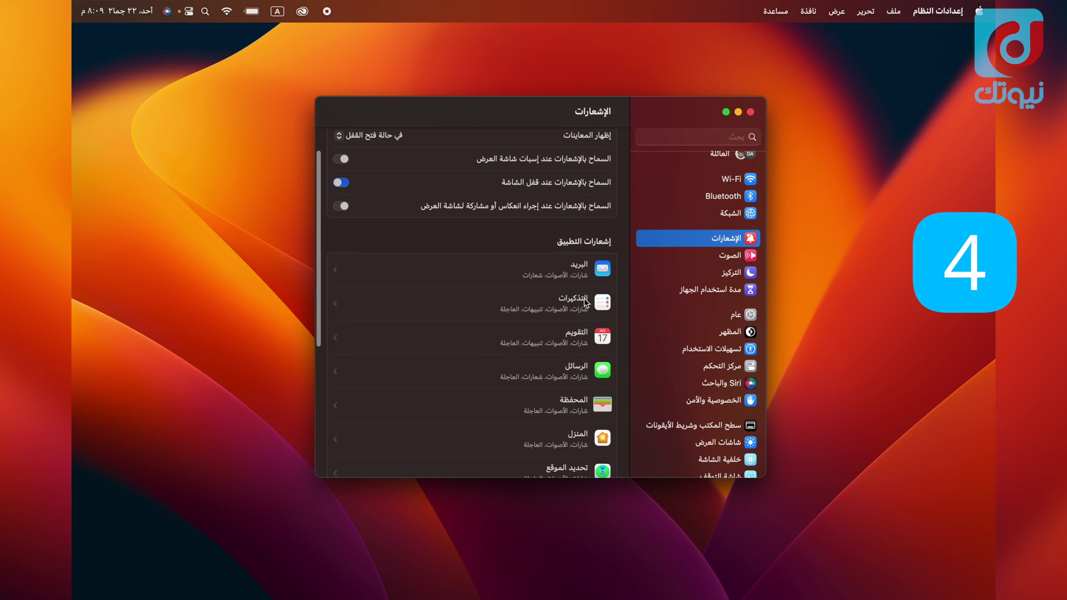
pyautogui.scroll(-10, 586, 303)
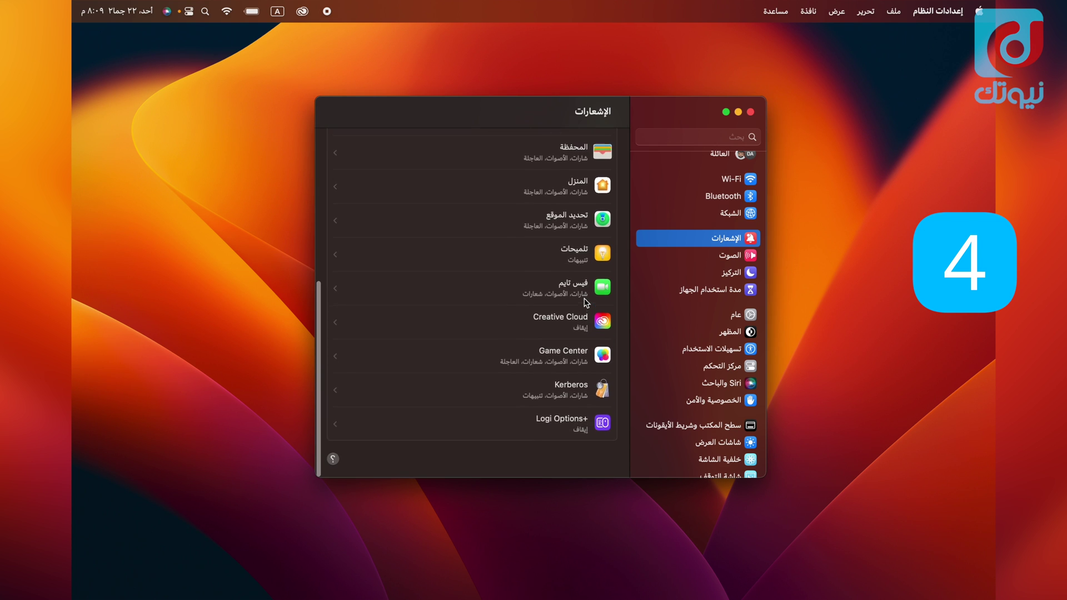
pyautogui.scroll(3, 528, 334)
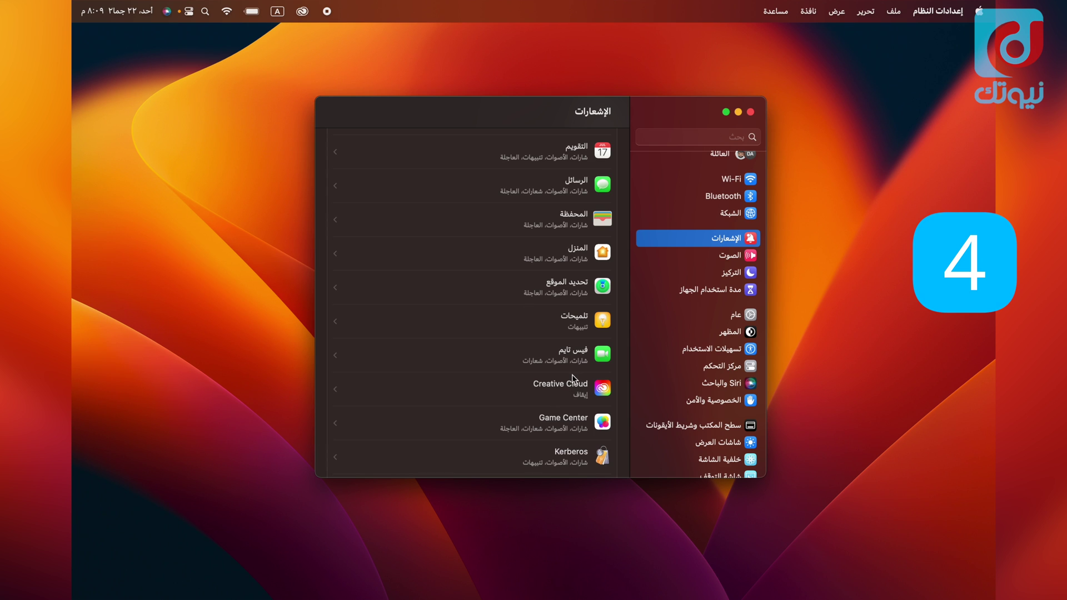
pyautogui.click(525, 417)
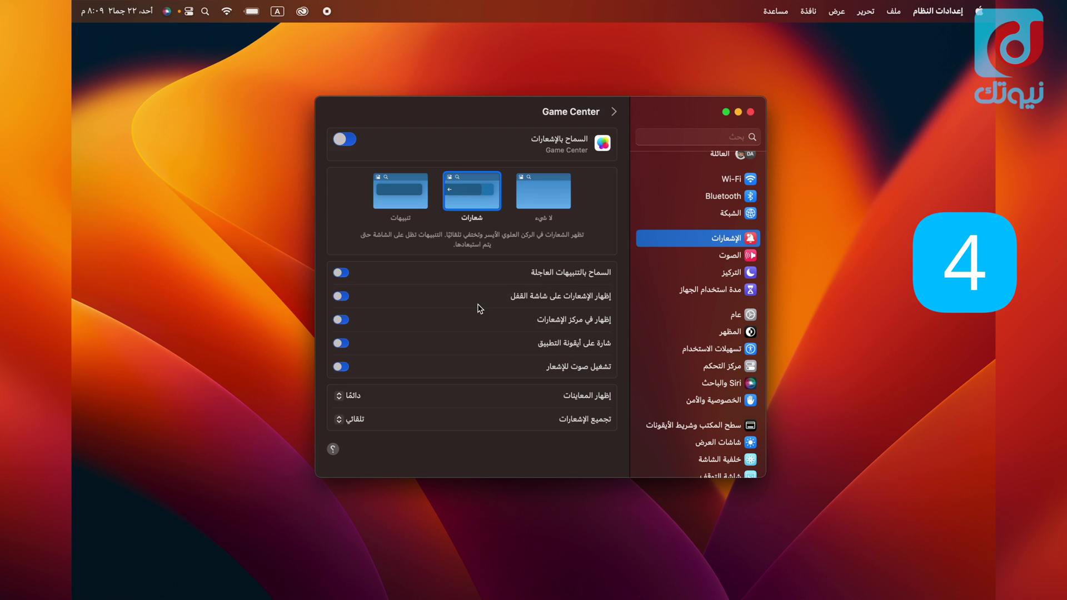
pyautogui.click(348, 141)
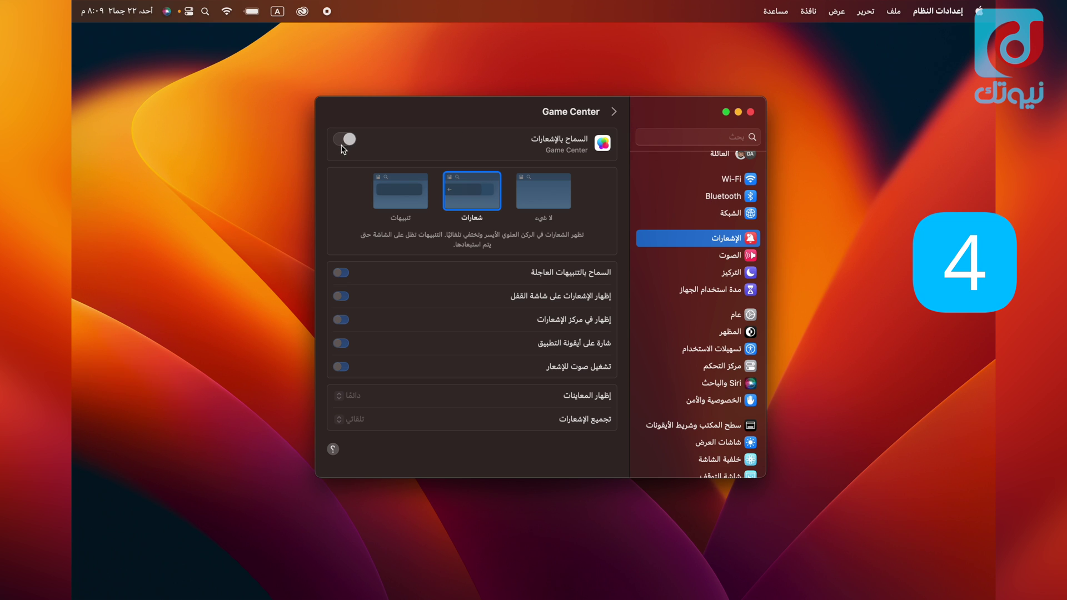
pyautogui.click(344, 139)
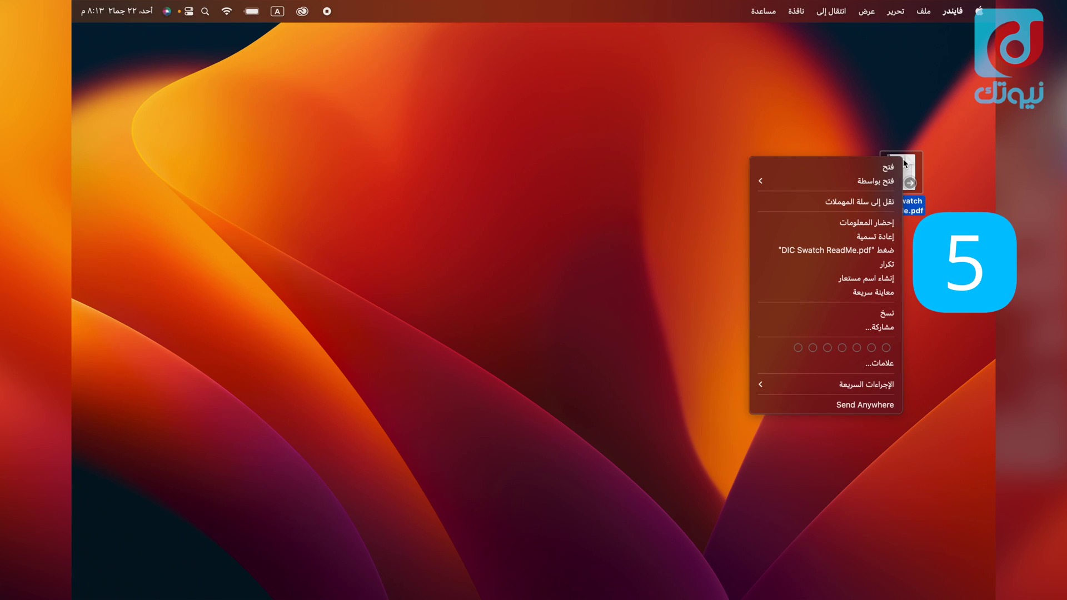
# Step: Open DIC Swatch ReadMe.pdf from the desktop in Preview and bring up its signature management
pyautogui.moveTo(876, 186)
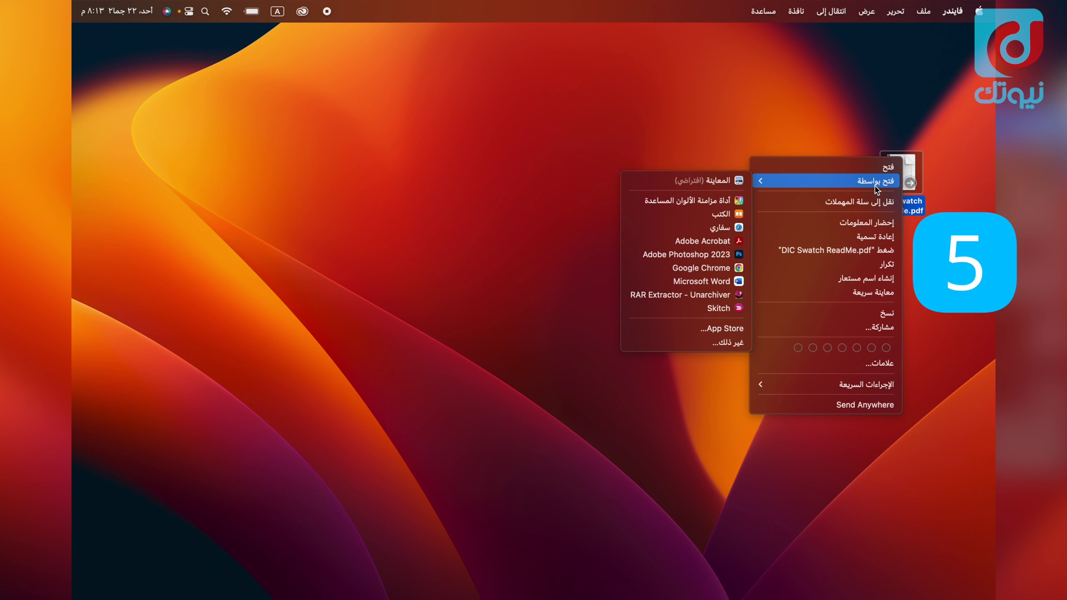
pyautogui.click(706, 183)
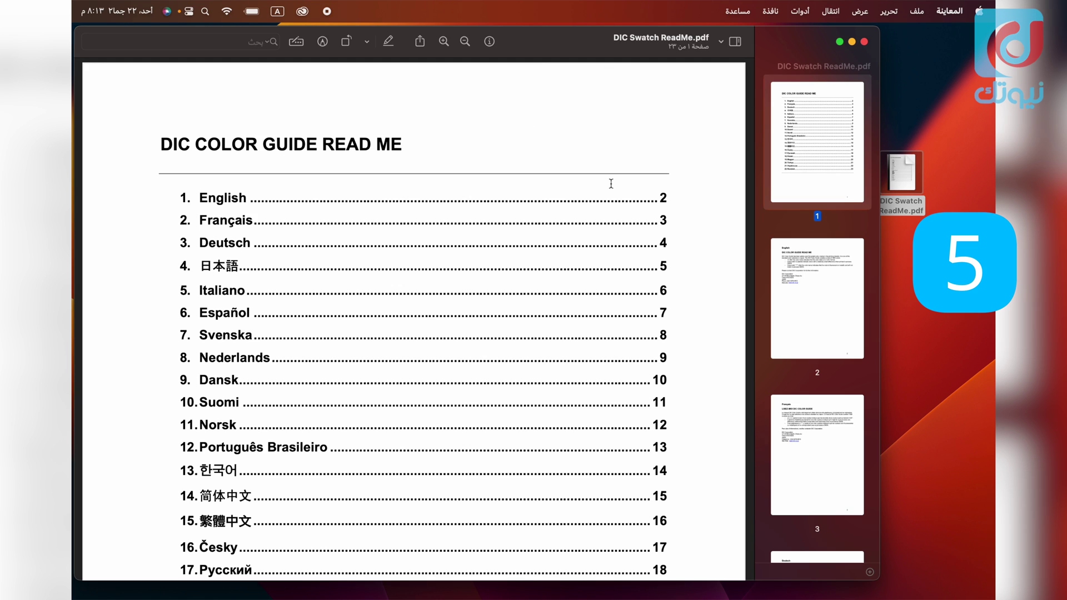
pyautogui.click(800, 11)
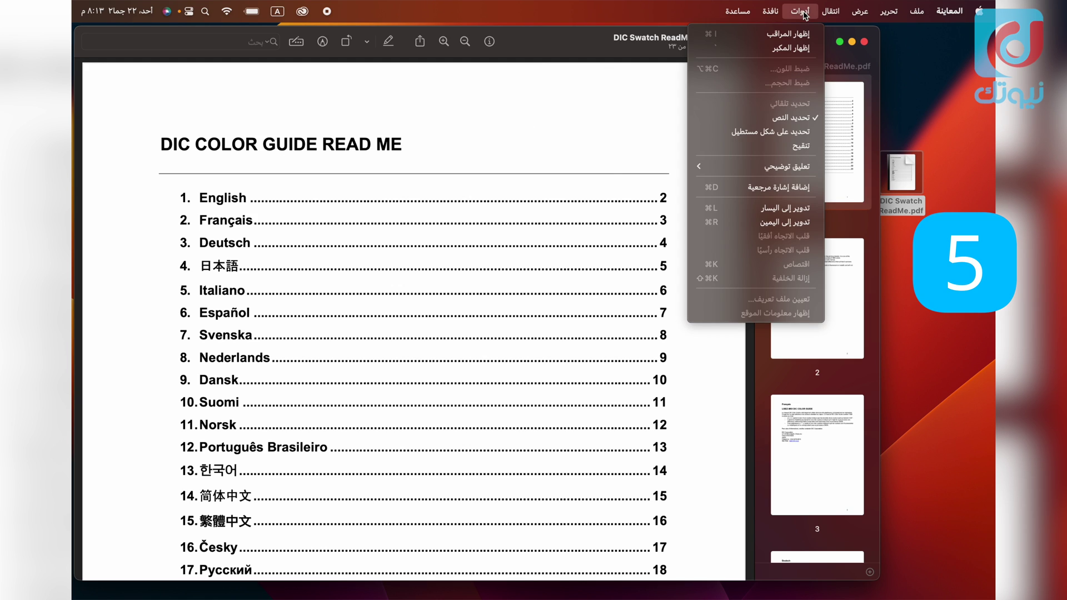
pyautogui.moveTo(783, 167)
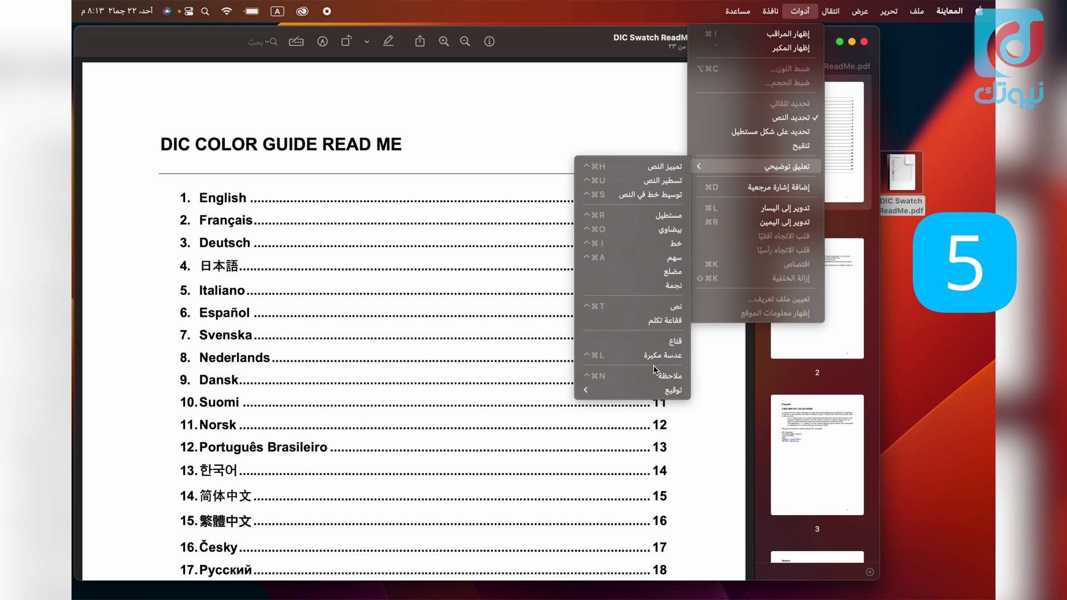
pyautogui.moveTo(665, 391)
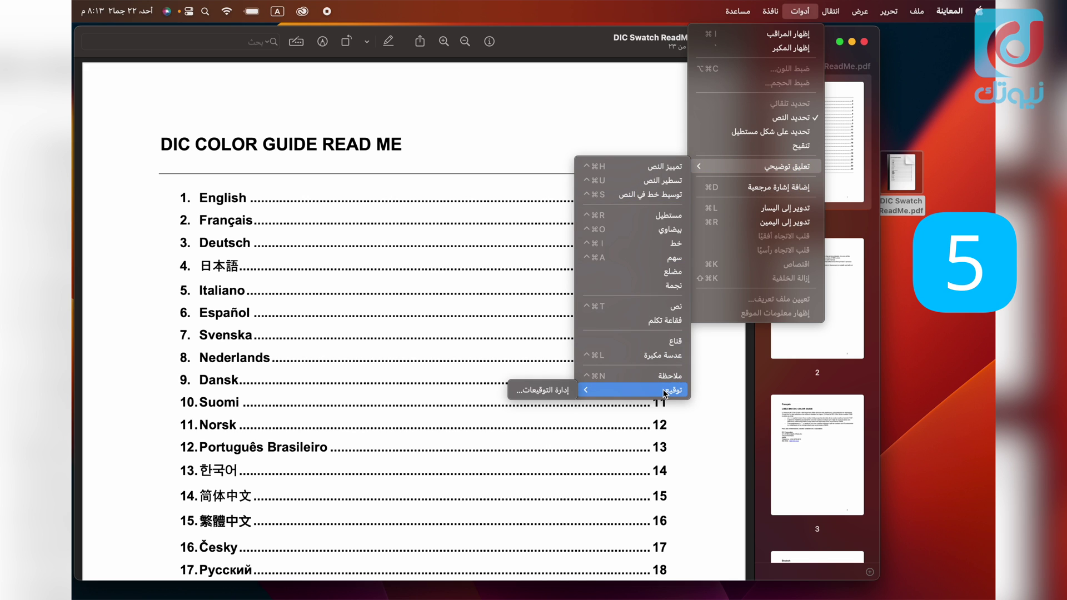
pyautogui.click(559, 394)
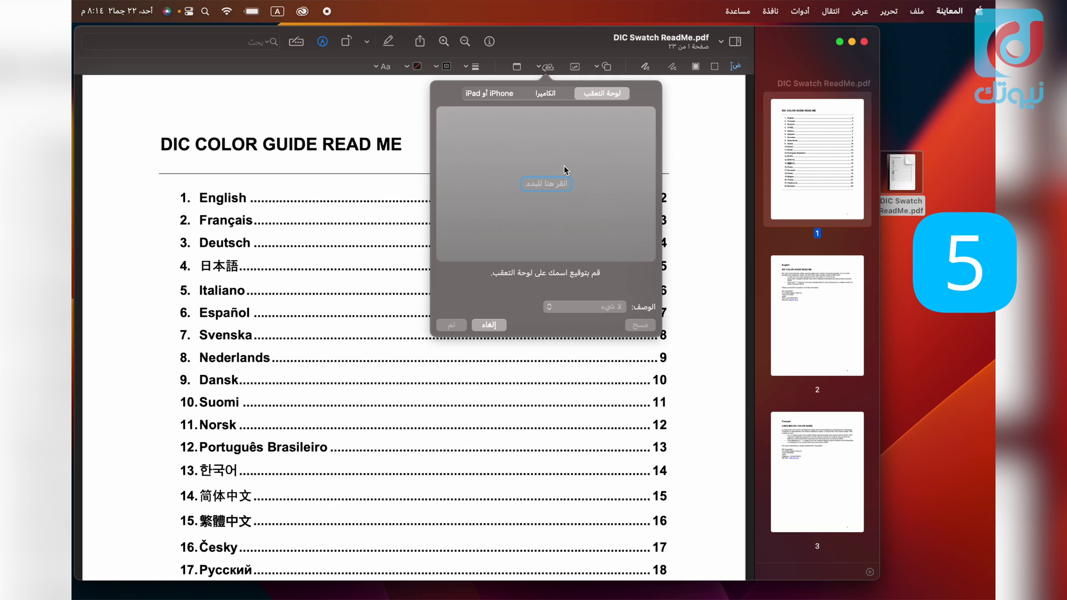
# Step: Draw a handwritten signature using the trackpad and save it without a description
pyautogui.click(552, 180)
pyautogui.moveTo(519, 210)
pyautogui.mouseDown()
pyautogui.moveTo(540, 165)
pyautogui.moveTo(578, 161)
pyautogui.mouseUp()
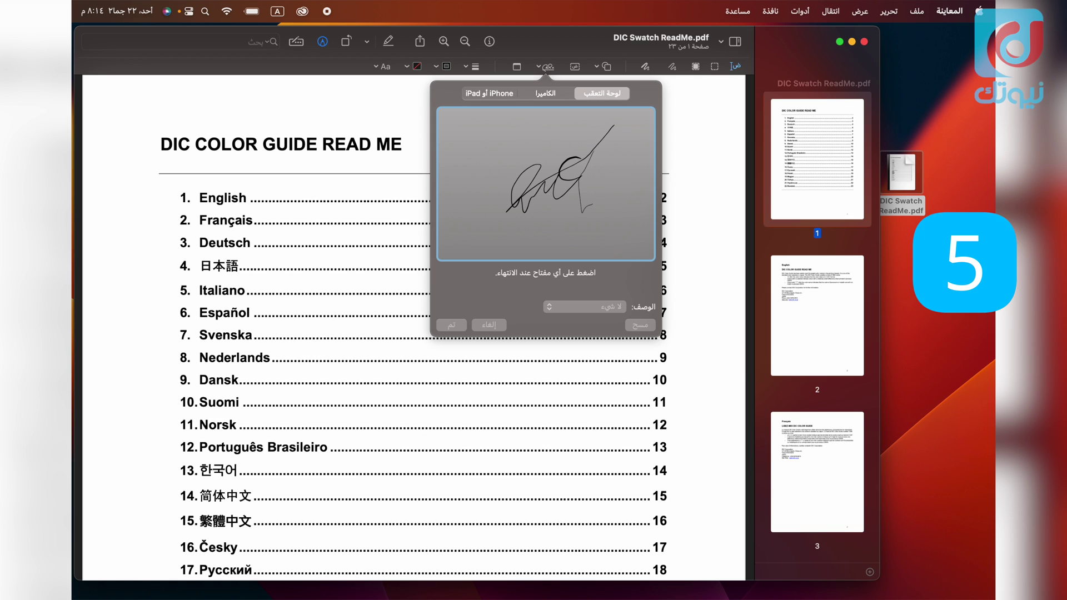
pyautogui.press('space')
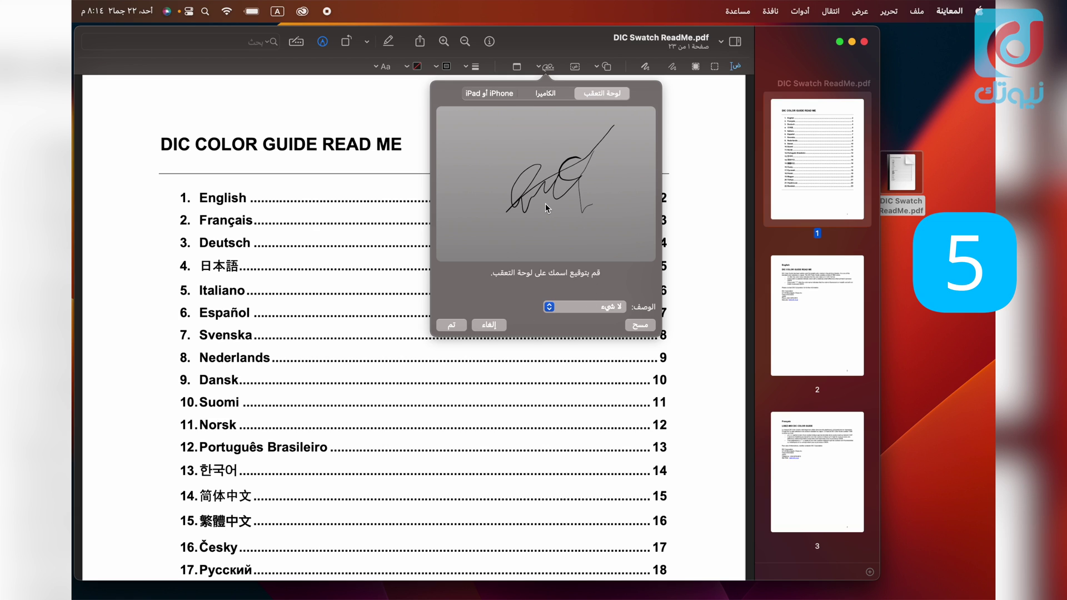
pyautogui.click(596, 307)
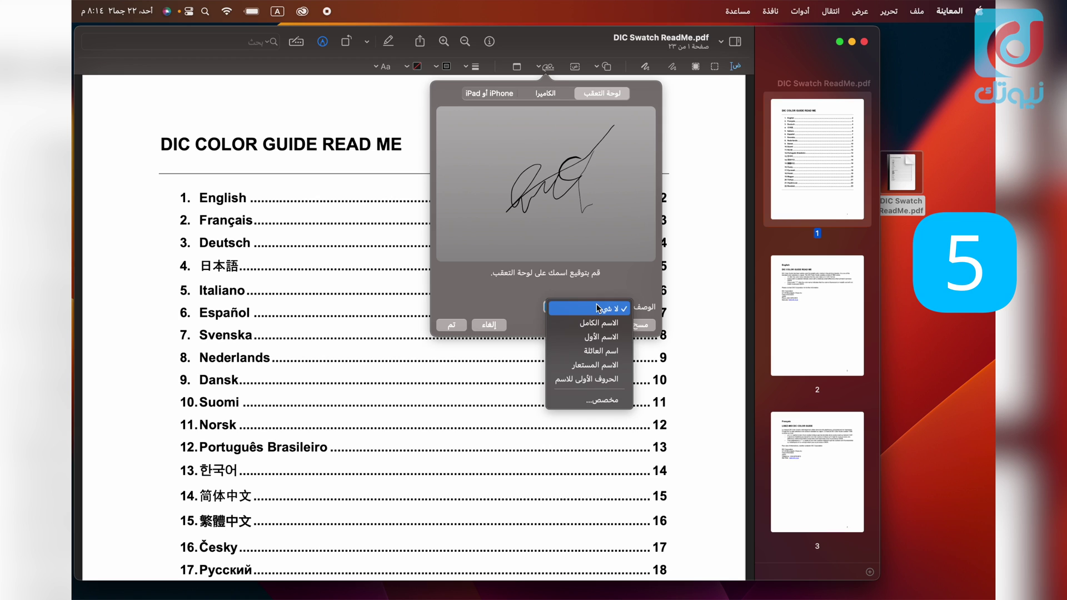
pyautogui.click(516, 295)
pyautogui.click(452, 326)
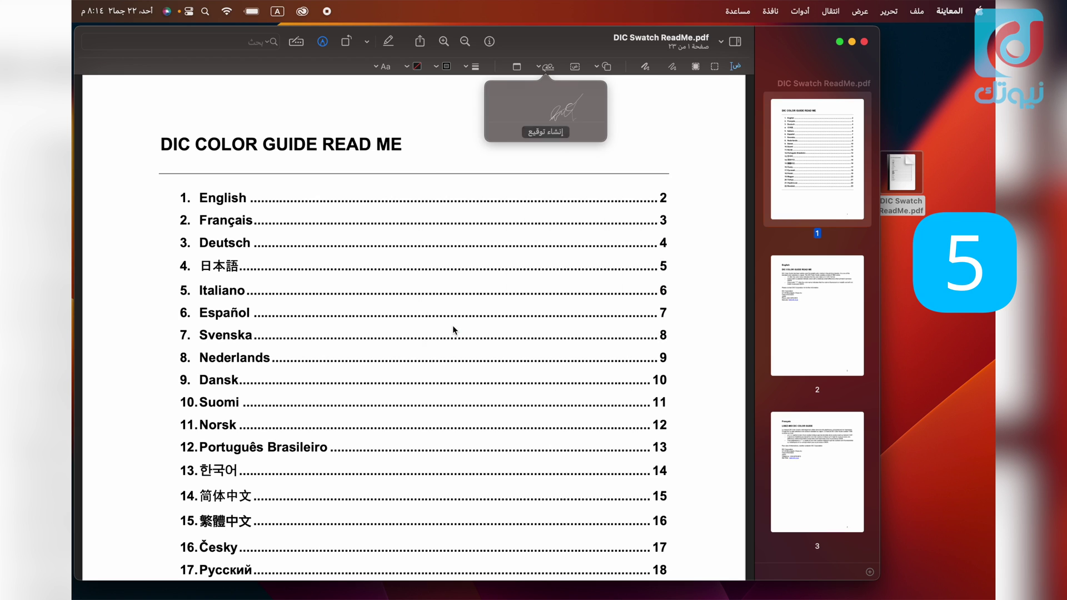
# Step: Insert the saved signature on page 1, enlarge it and place it beside the DIC COLOR GUIDE READ ME heading
pyautogui.click(571, 112)
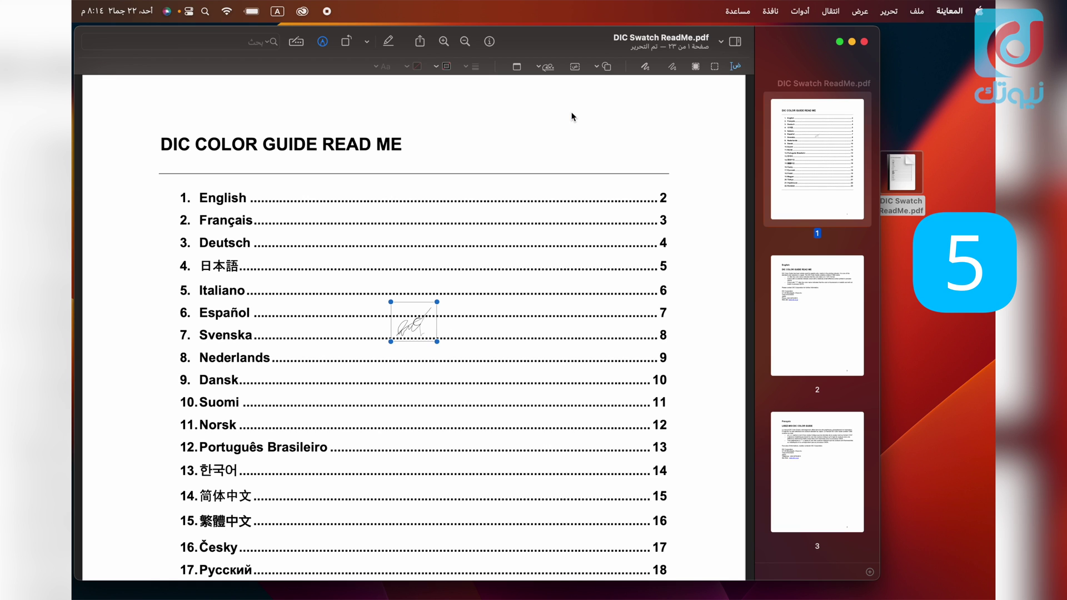
pyautogui.moveTo(422, 328)
pyautogui.mouseDown()
pyautogui.moveTo(612, 102)
pyautogui.moveTo(571, 149)
pyautogui.moveTo(664, 234)
pyautogui.mouseUp()
pyautogui.moveTo(607, 204)
pyautogui.mouseDown()
pyautogui.moveTo(589, 174)
pyautogui.moveTo(590, 186)
pyautogui.mouseUp()
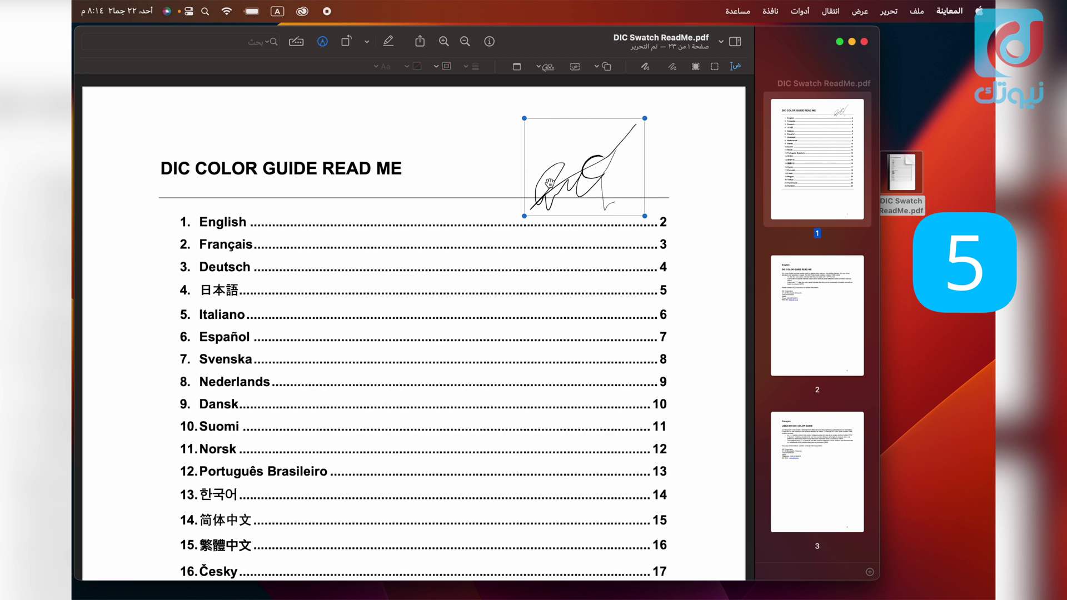
pyautogui.moveTo(594, 172); pyautogui.dragTo(547, 184)
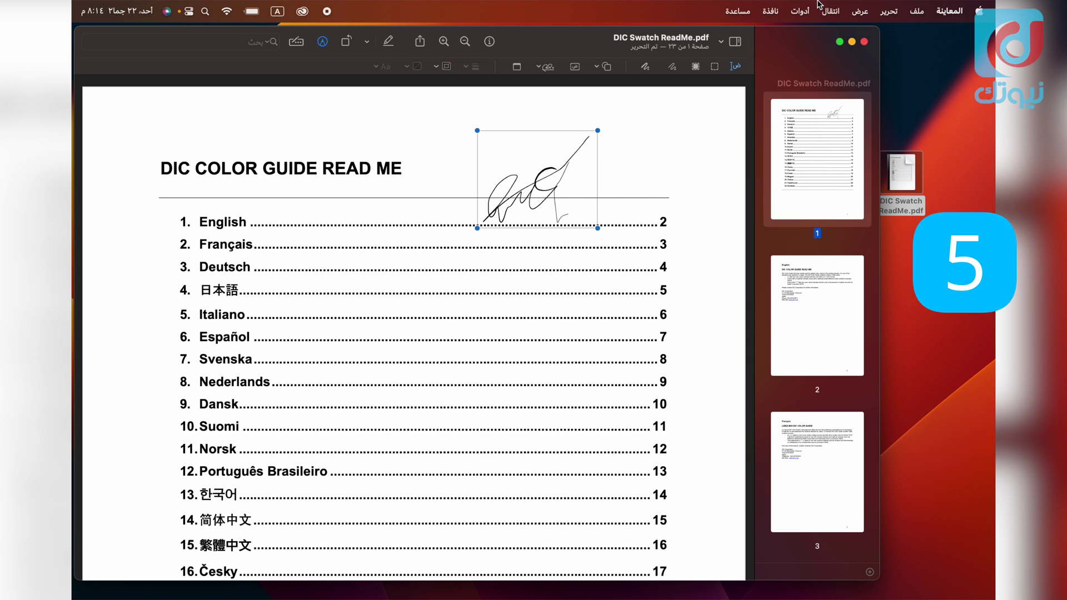
# Step: Look at where the signature options are found among the annotation tools
pyautogui.click(800, 12)
pyautogui.moveTo(789, 167)
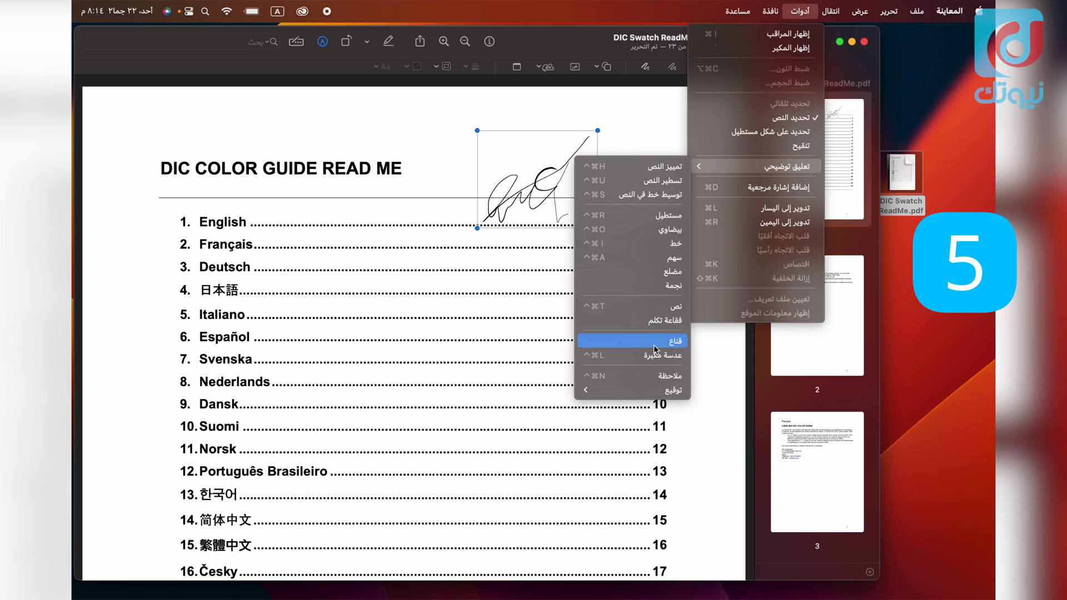
pyautogui.moveTo(660, 393)
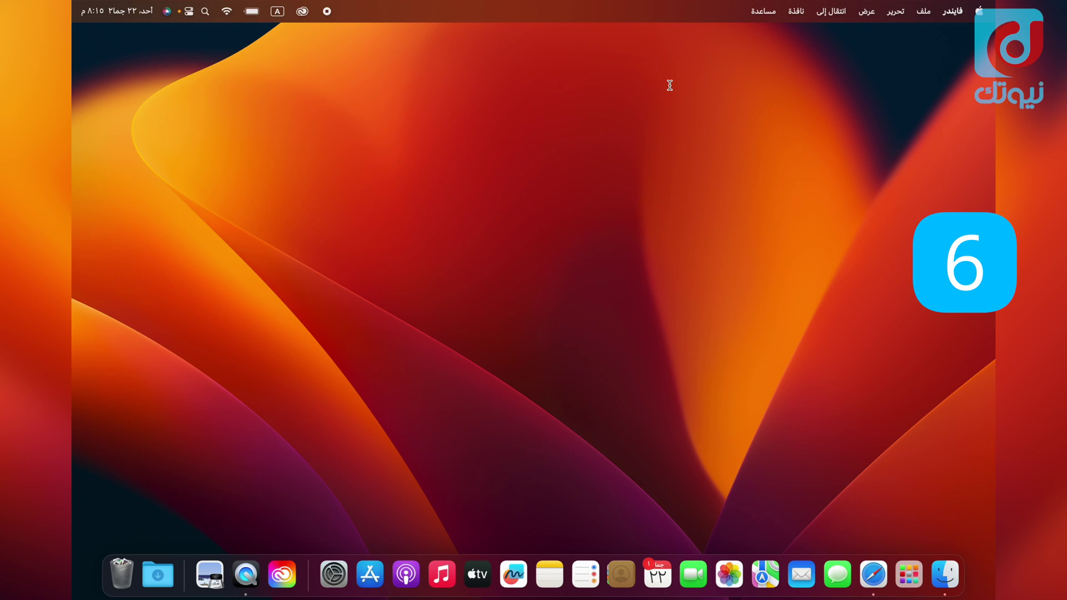
# Step: Search Spotlight for "Coffee" and look through the suggestions, maps, web images, documents and other result categories
pyautogui.press('super+space')
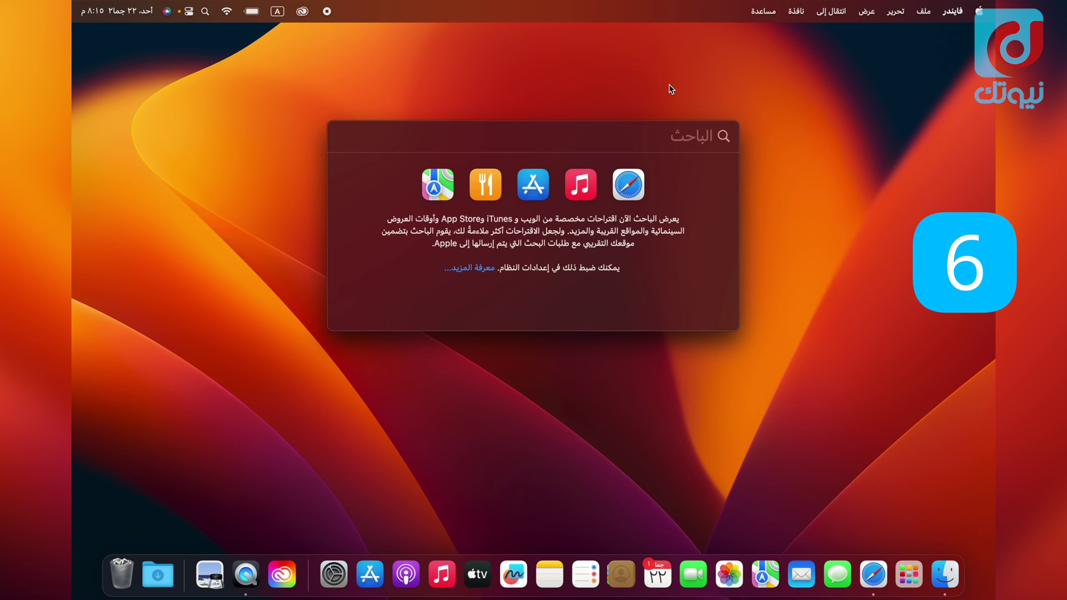
pyautogui.press('Escape')
pyautogui.click(206, 11)
pyautogui.write('Coffee')
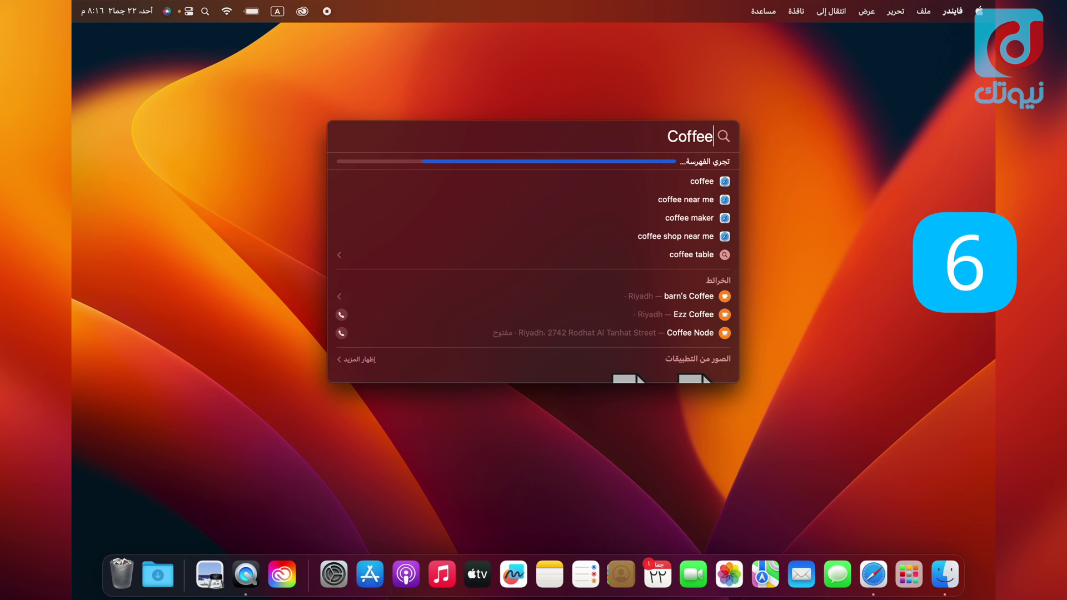
pyautogui.scroll(-5, 603, 311)
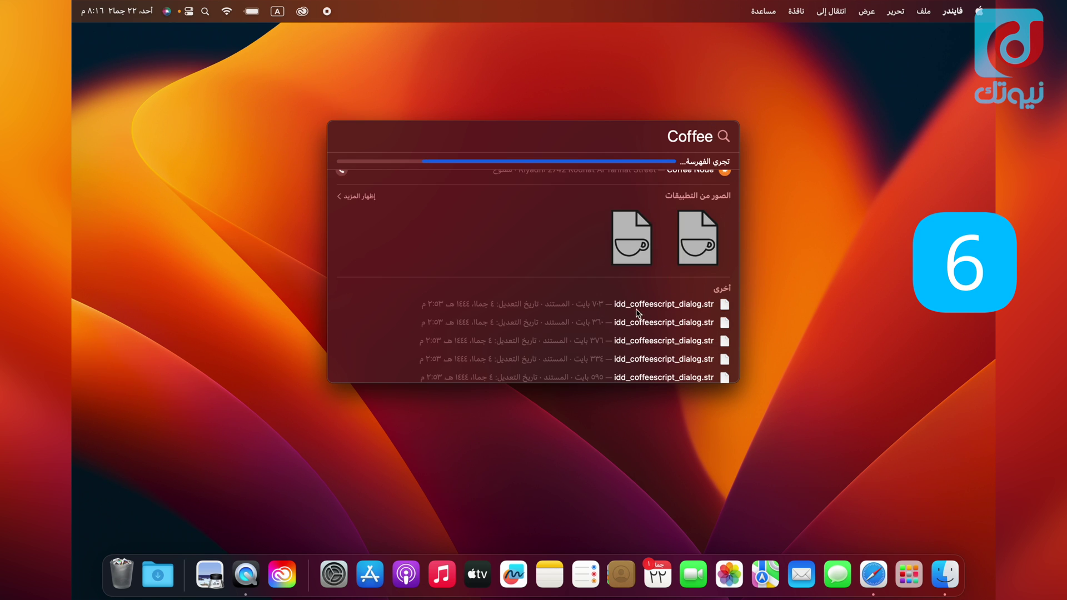
pyautogui.scroll(5, 615, 378)
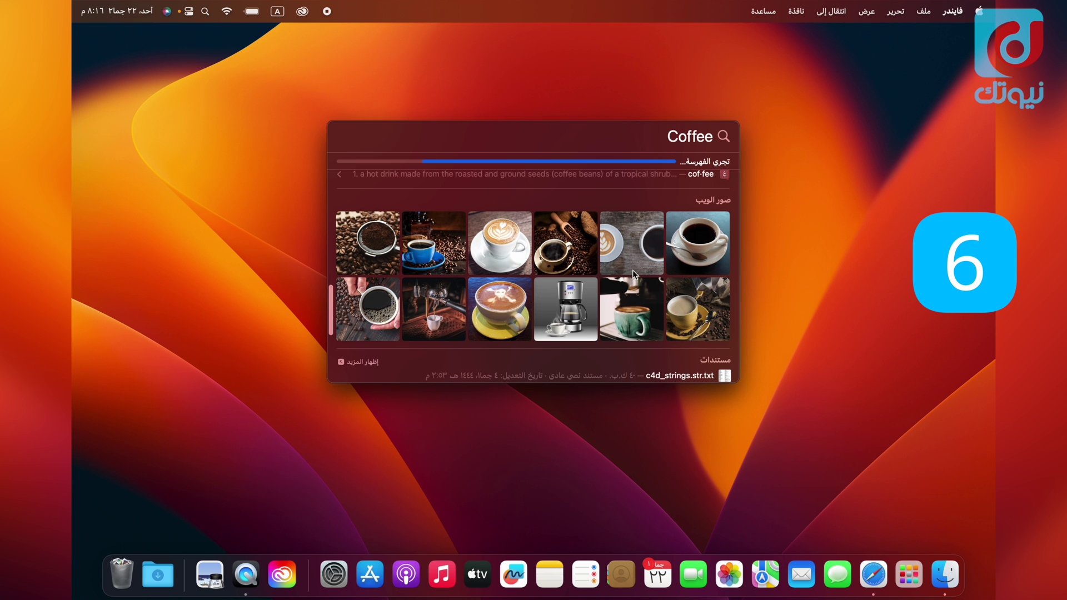
pyautogui.scroll(-3, 632, 270)
pyautogui.scroll(3, 632, 270)
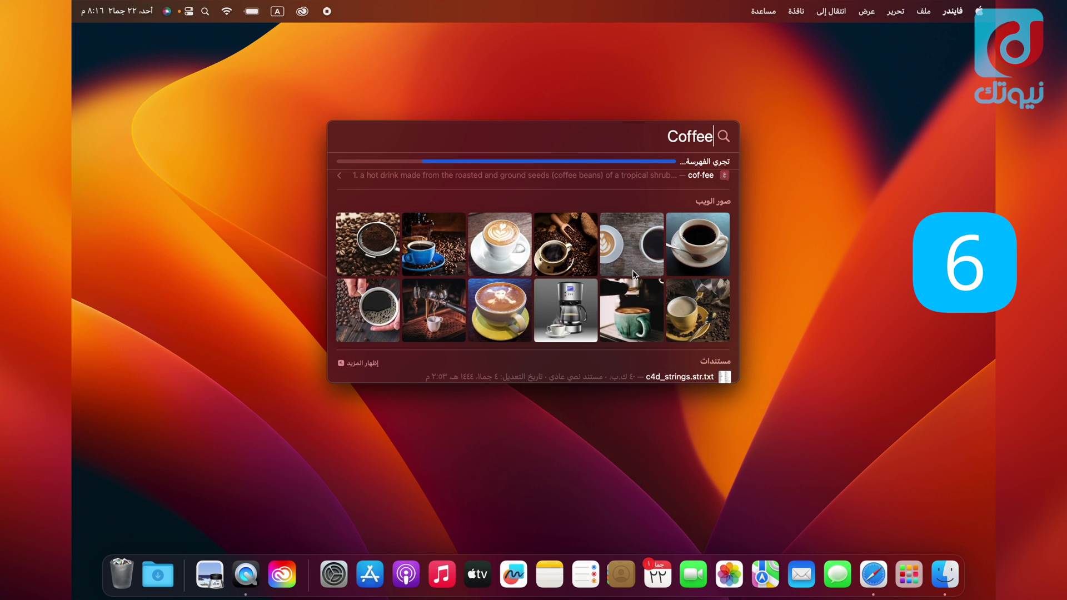
pyautogui.scroll(-10, 633, 273)
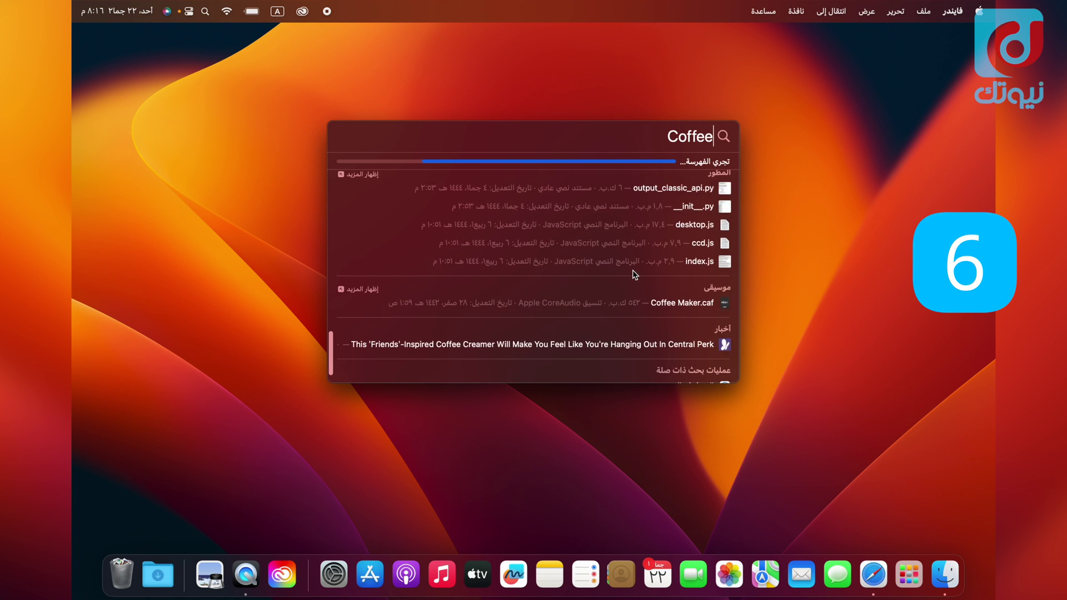
pyautogui.scroll(3, 635, 275)
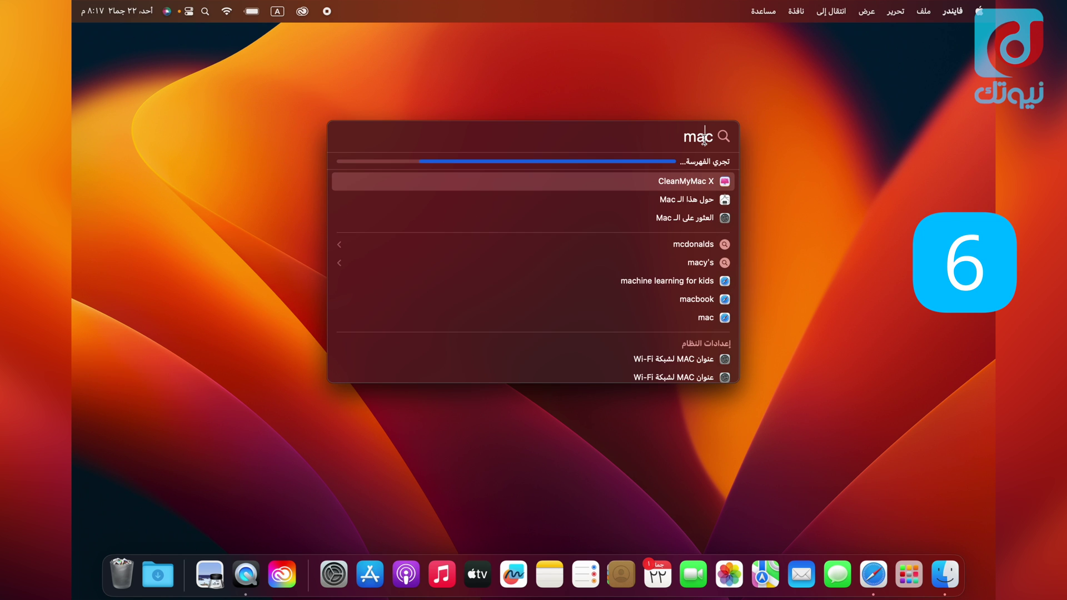
# Step: Reopen Spotlight, clear the previous query, change the input source to Arabic and search for "قهوة"
pyautogui.doubleClick(704, 138)
pyautogui.press('Escape')
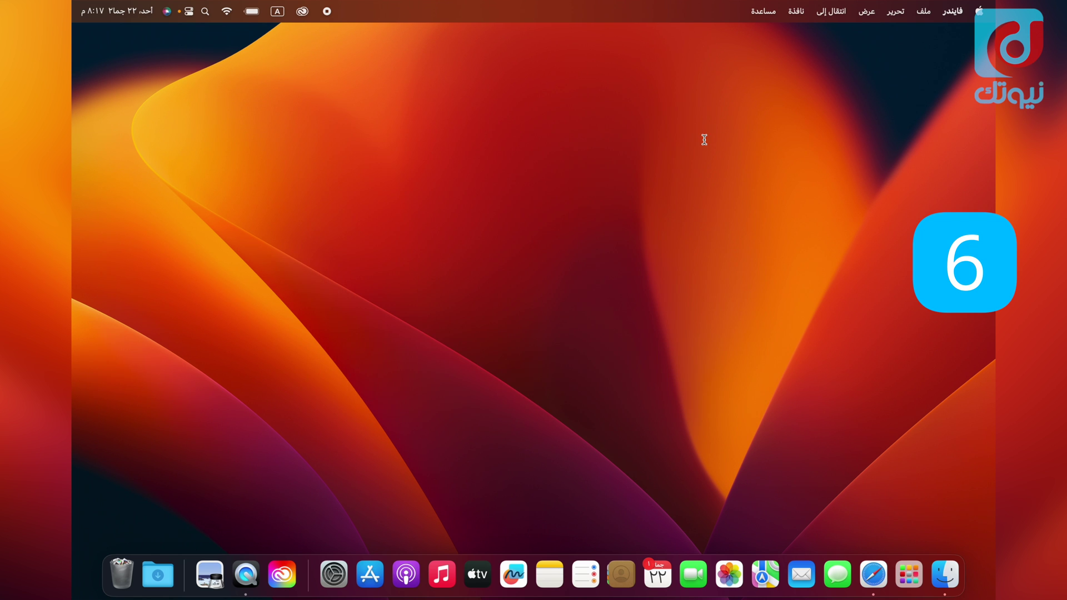
pyautogui.press('cmd+space')
pyautogui.press('BackSpace')
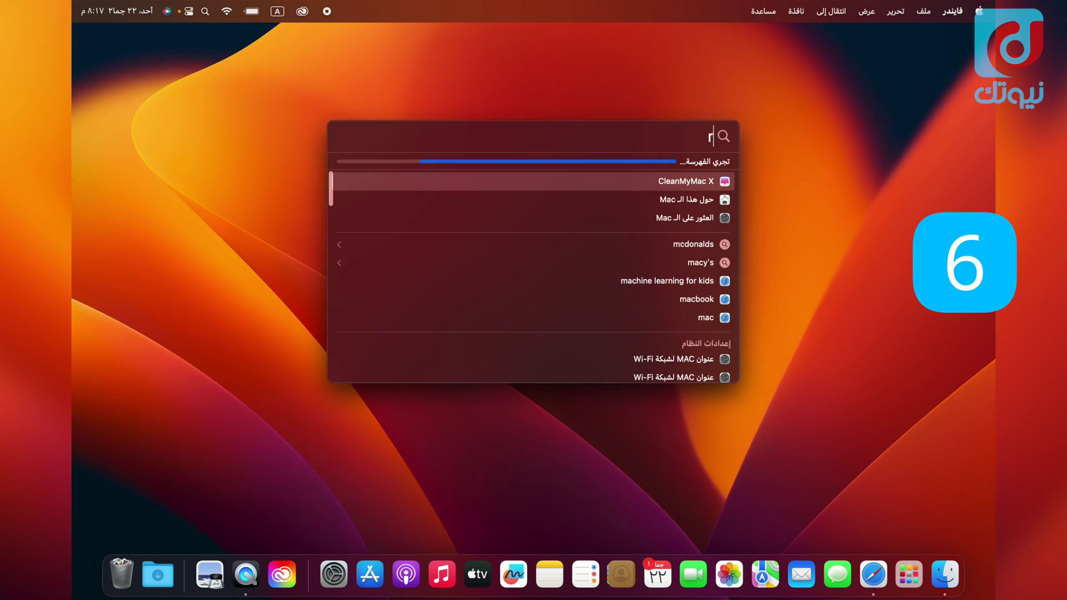
pyautogui.hotkey('ctrl', 'space')
pyautogui.write('قهوة')
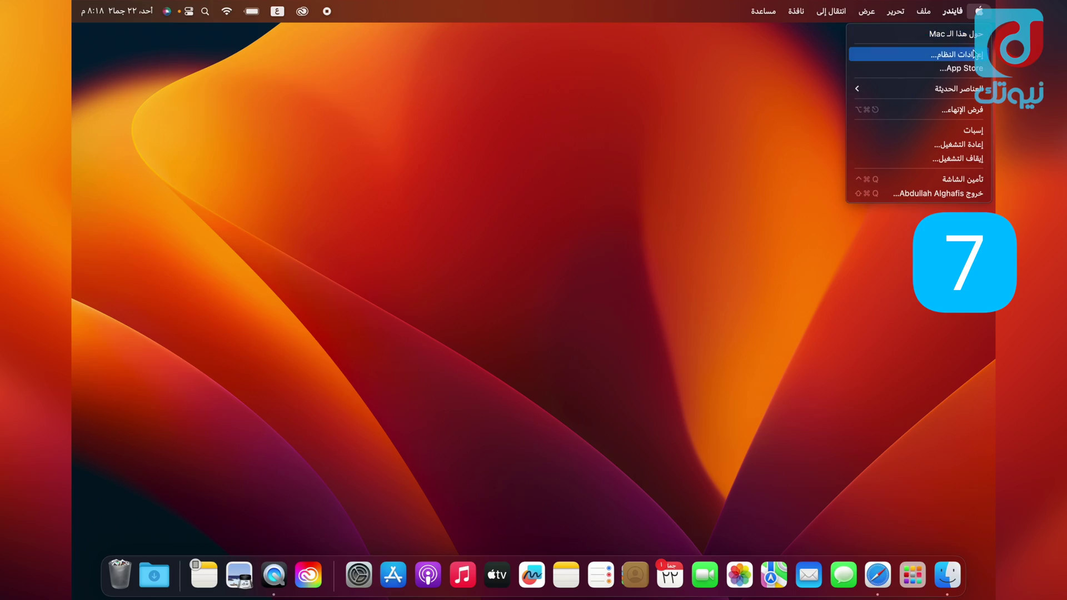
# Step: Open System Settings and display the Trackpad (لوحة التعقب) settings
pyautogui.click(977, 54)
pyautogui.scroll(-10, 722, 344)
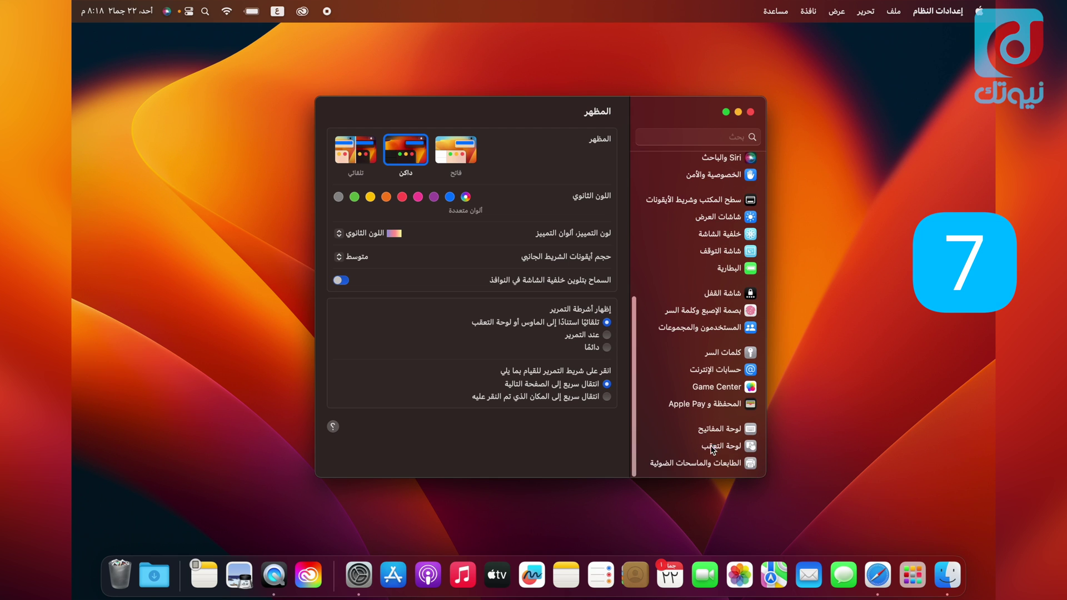
pyautogui.click(715, 446)
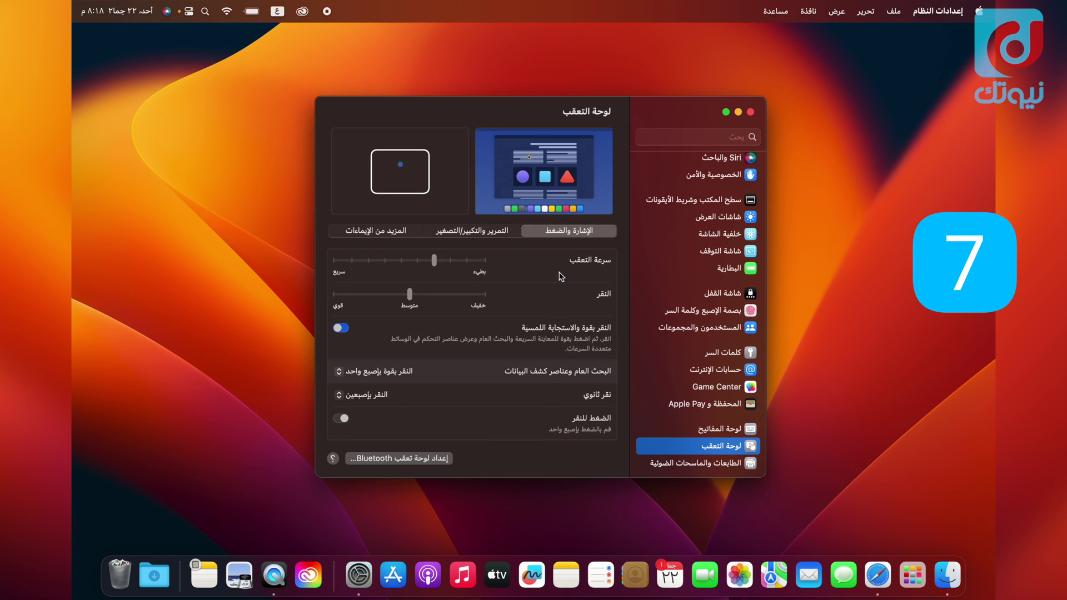
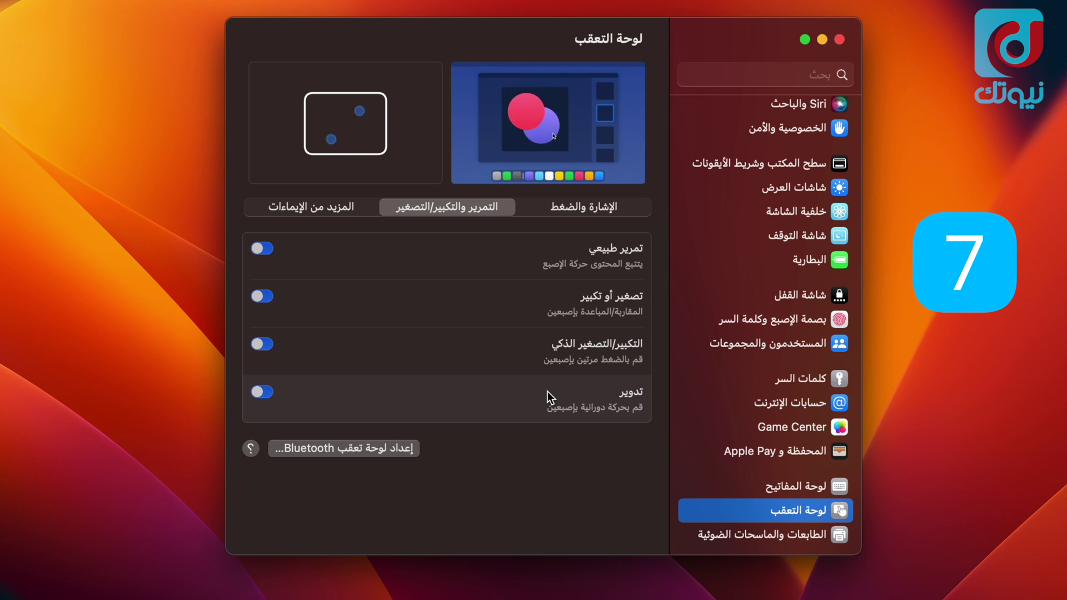
# Step: Try turning the trackpad's two-finger zoom gesture (تصغير أو تكبير) off, and restore it
pyautogui.click(262, 296)
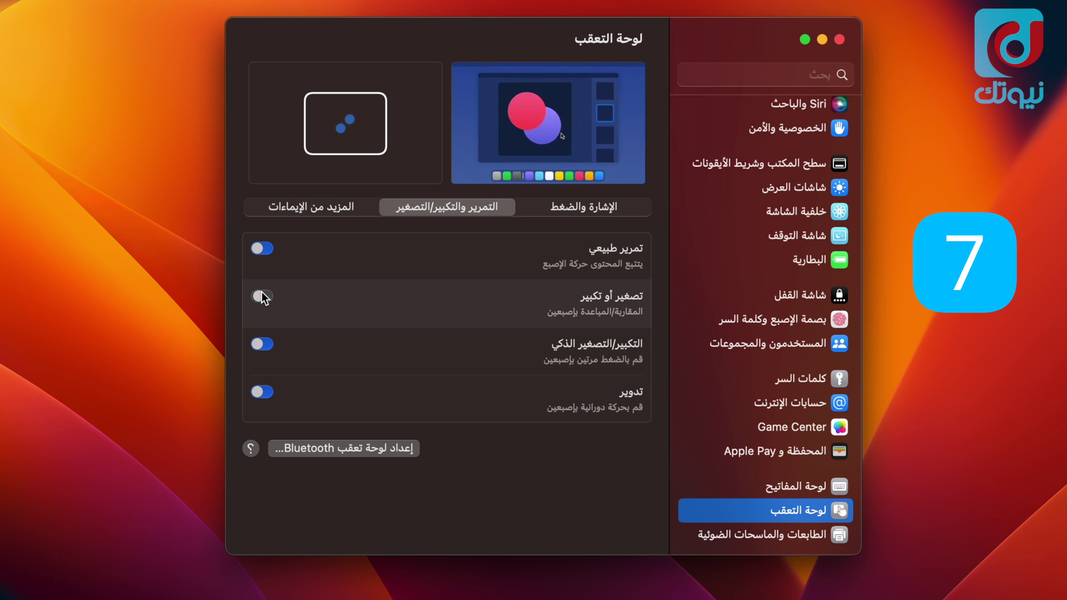
pyautogui.click(262, 297)
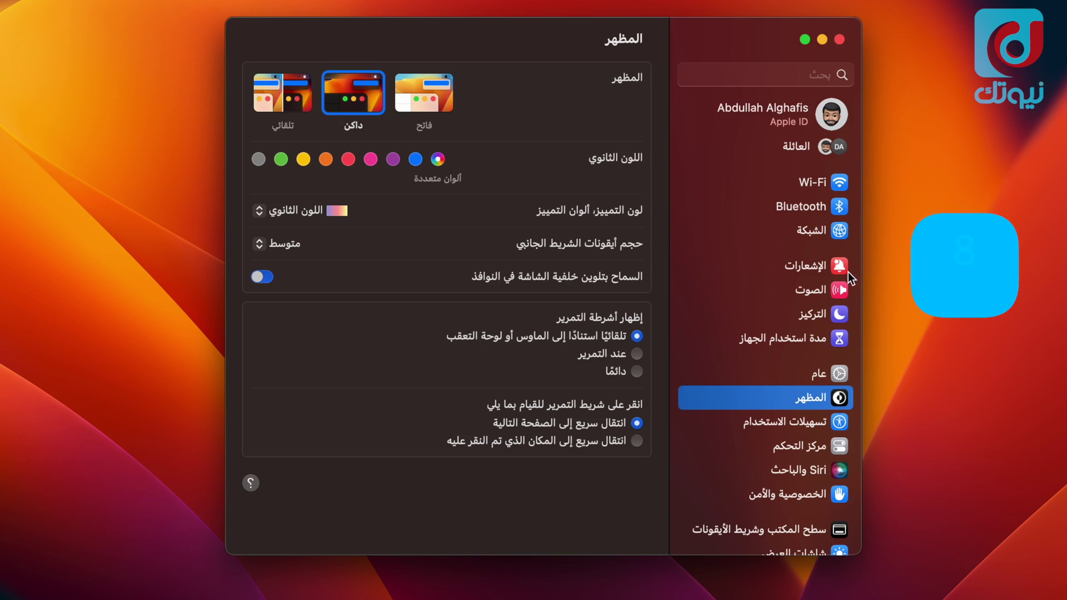
# Step: Open the Keyboard (لوحة المفاتيح) settings and look over the backlight, text input and dictation options
pyautogui.scroll(-10, 794, 333)
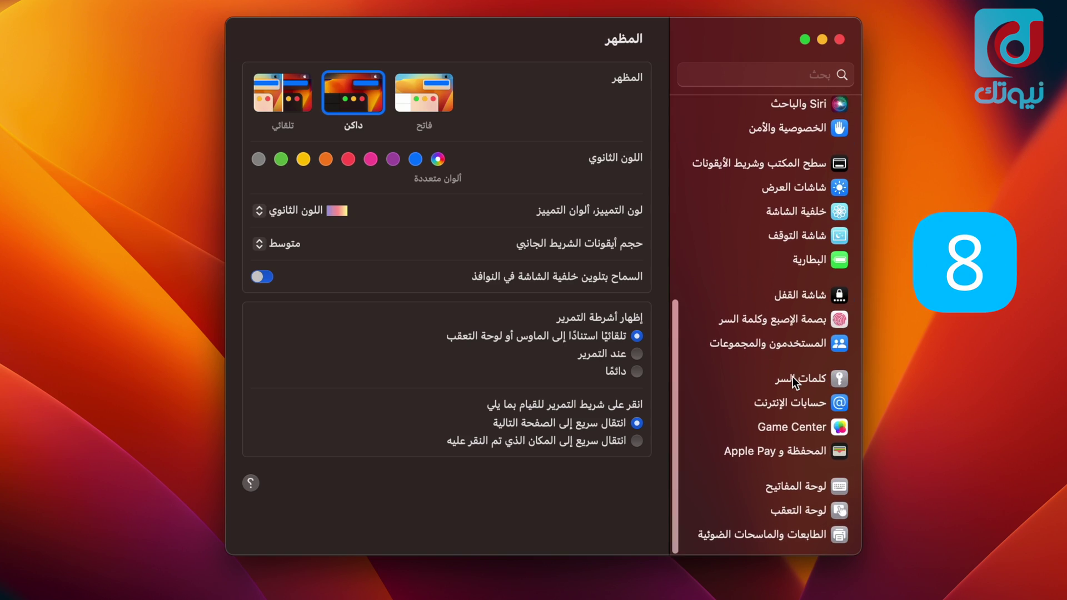
pyautogui.click(792, 489)
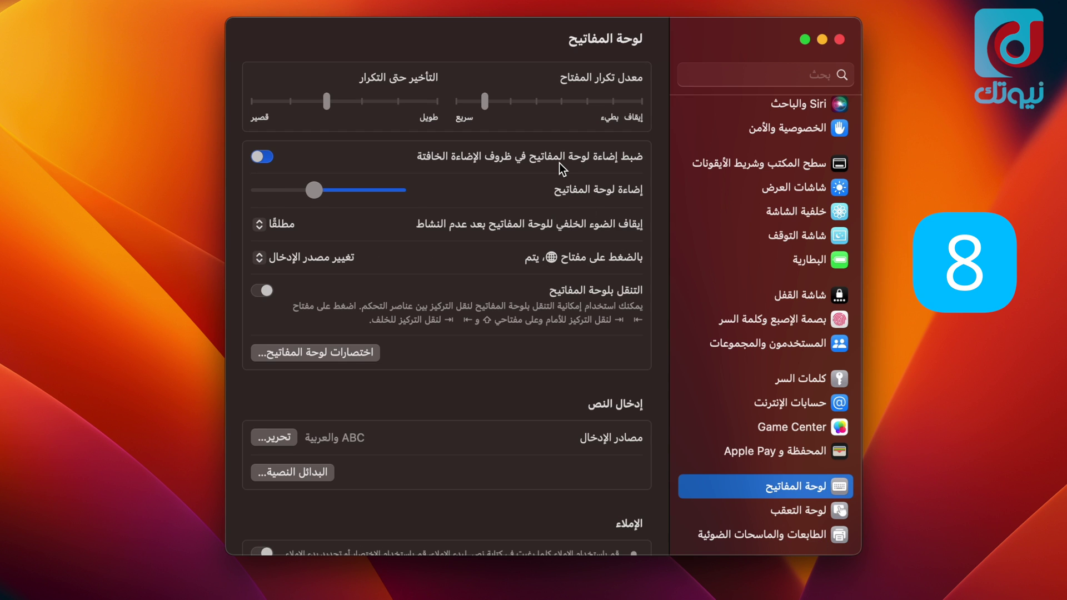
pyautogui.scroll(-3, 559, 162)
pyautogui.scroll(3, 559, 162)
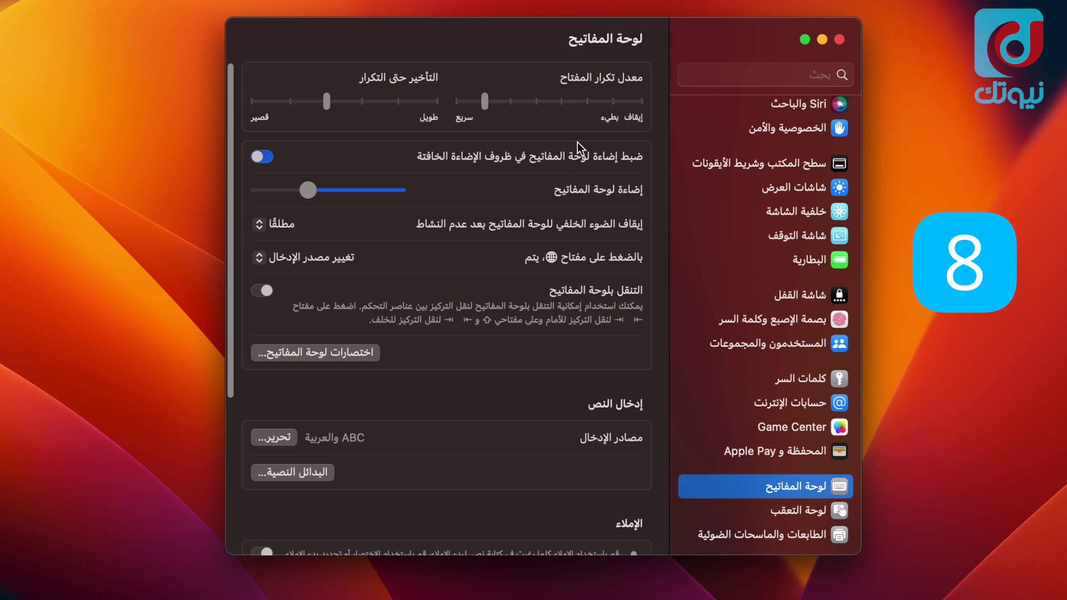
pyautogui.scroll(-6, 559, 289)
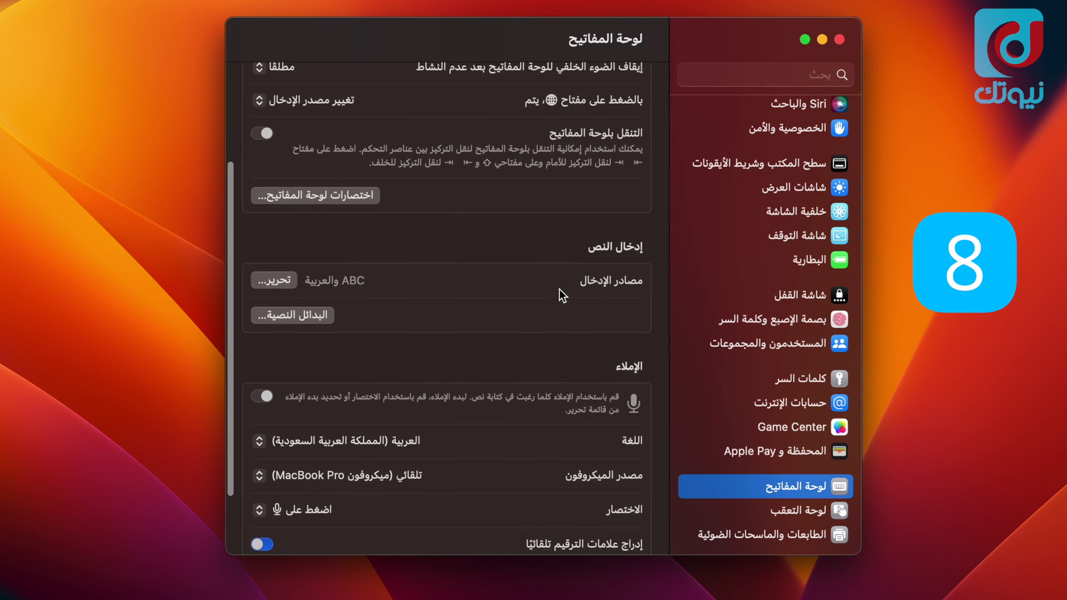
pyautogui.scroll(6, 559, 289)
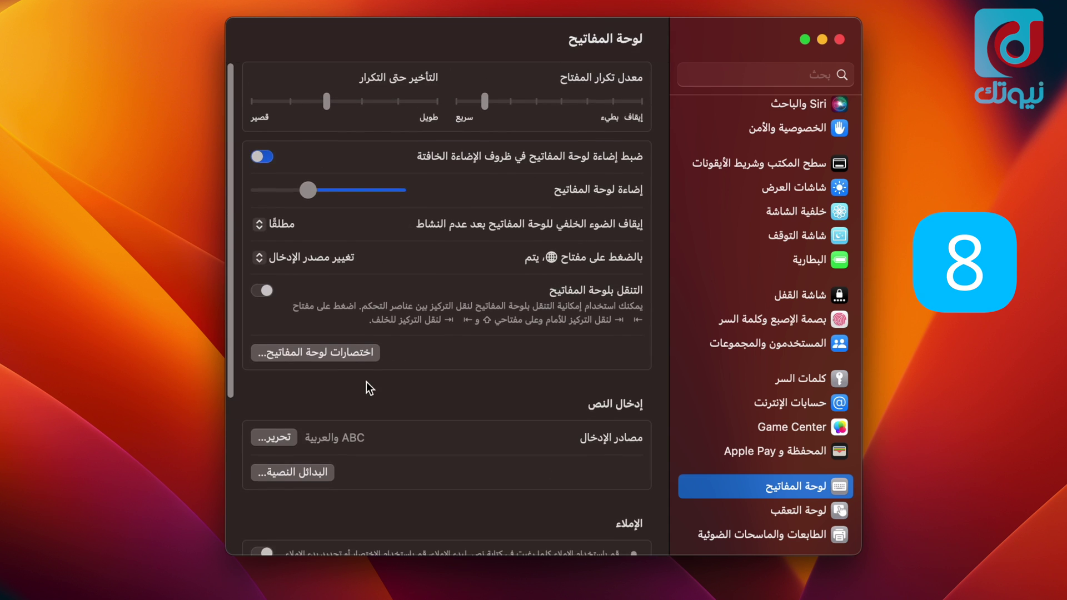
# Step: Open the keyboard shortcuts and examine the shortcuts for switching input sources (مصادر الإدخال)
pyautogui.click(342, 354)
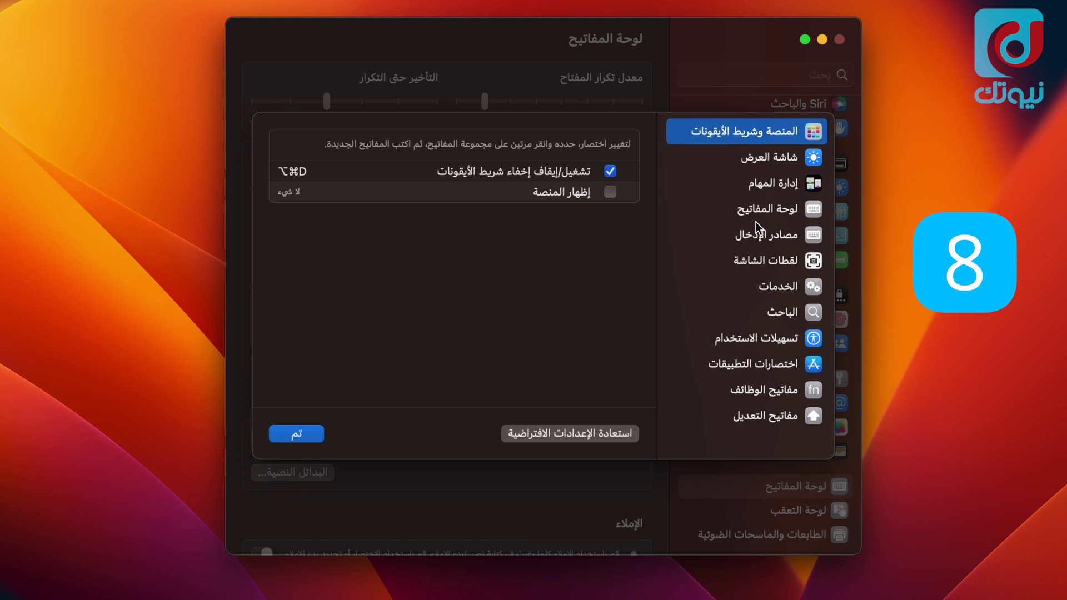
pyautogui.click(763, 211)
pyautogui.click(762, 187)
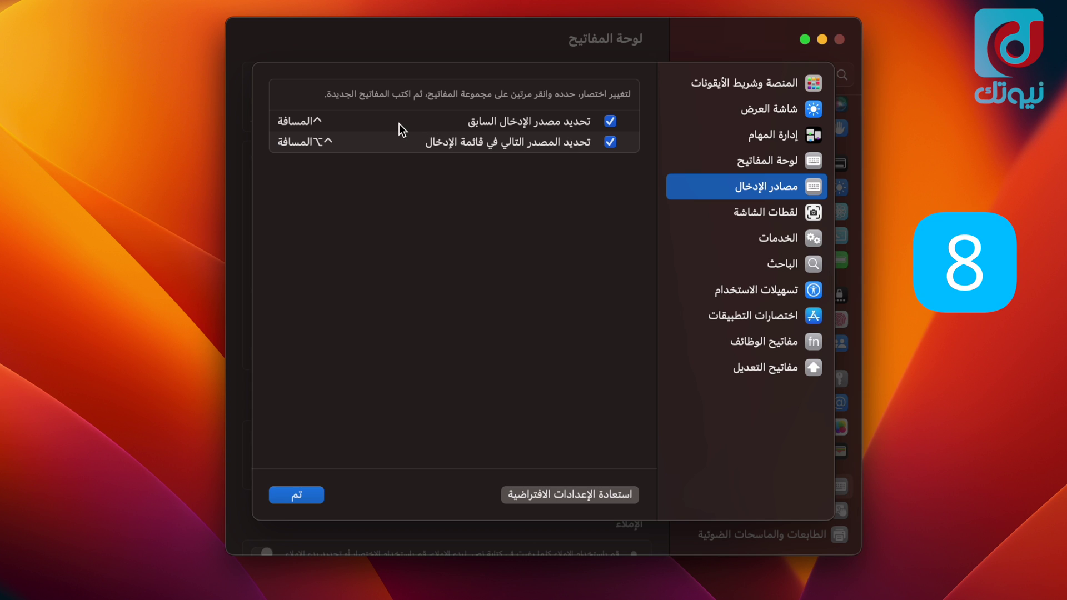
pyautogui.click(492, 126)
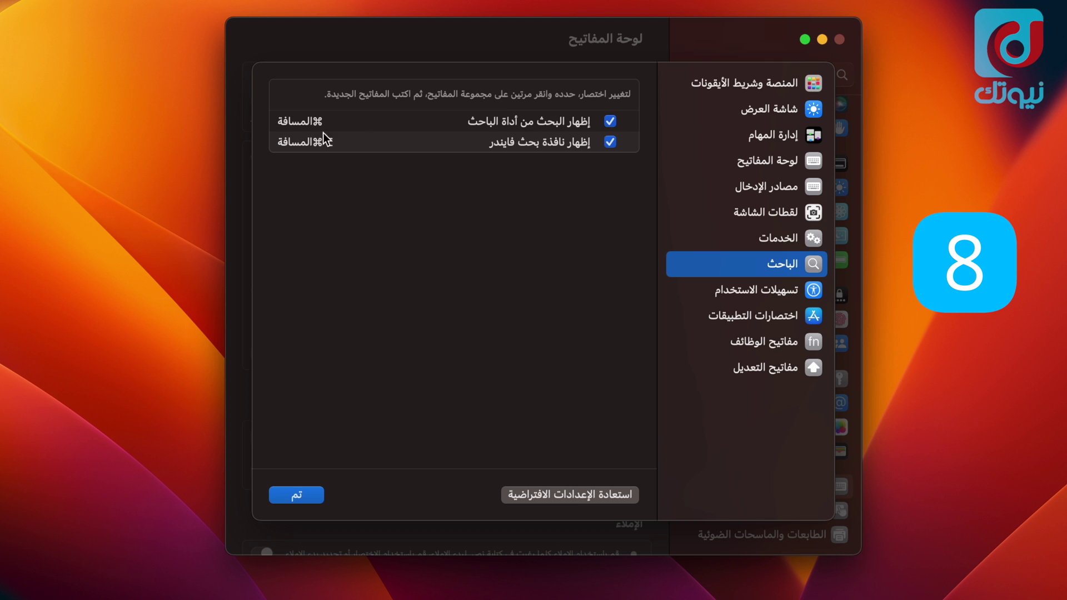
# Step: Set the Spotlight (الباحث) shortcut for showing the search to Shift+Command+Space
pyautogui.click(302, 127)
pyautogui.click(309, 122)
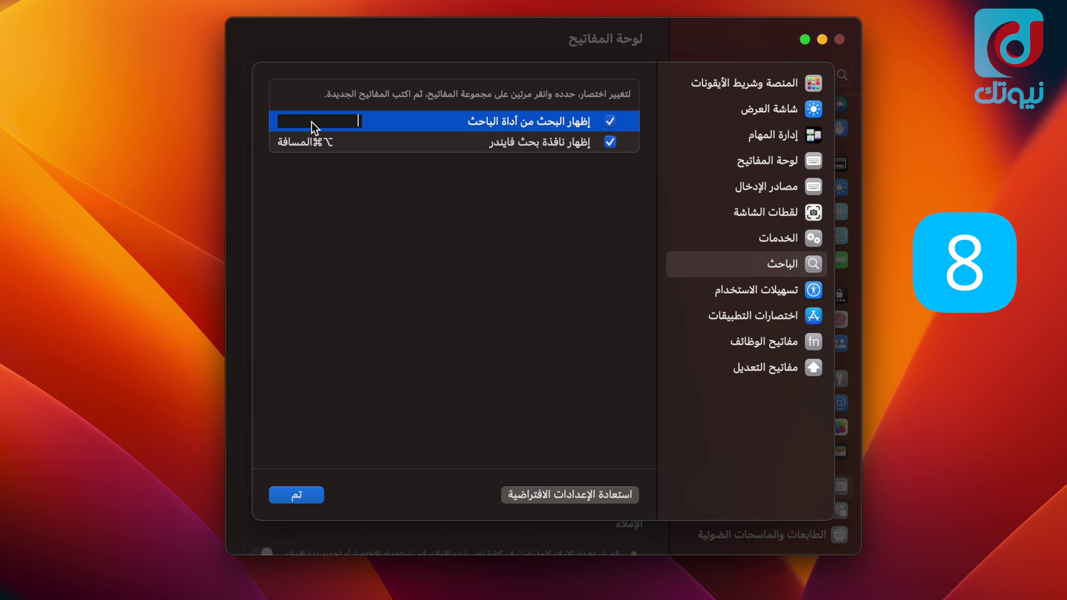
pyautogui.press('shift+super+space')
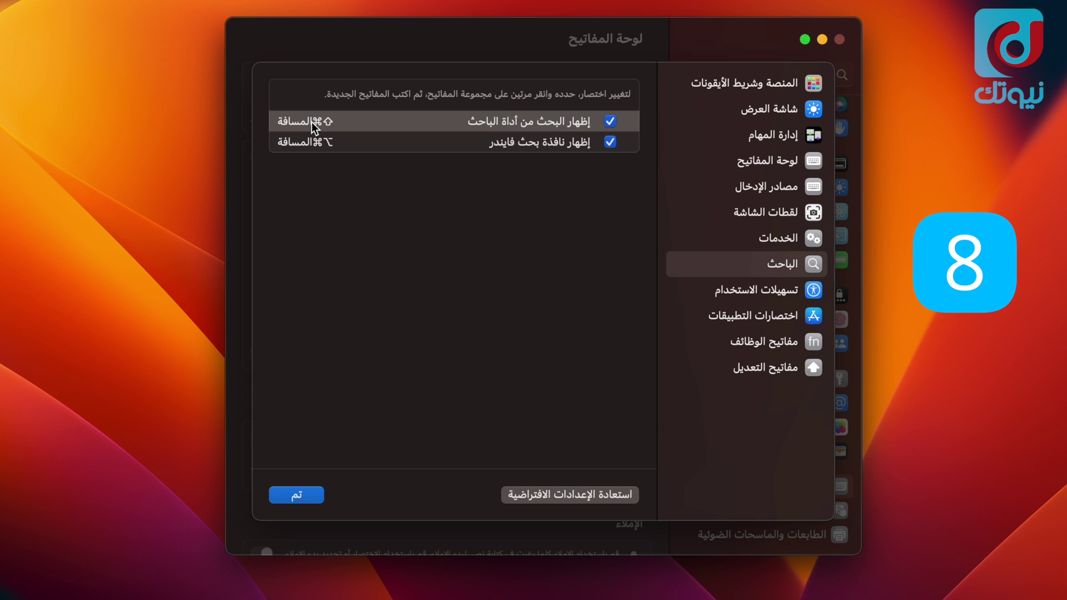
# Step: Set the shortcut for selecting the previous input source to Command+Space and finish editing the keyboard shortcuts
pyautogui.click(744, 189)
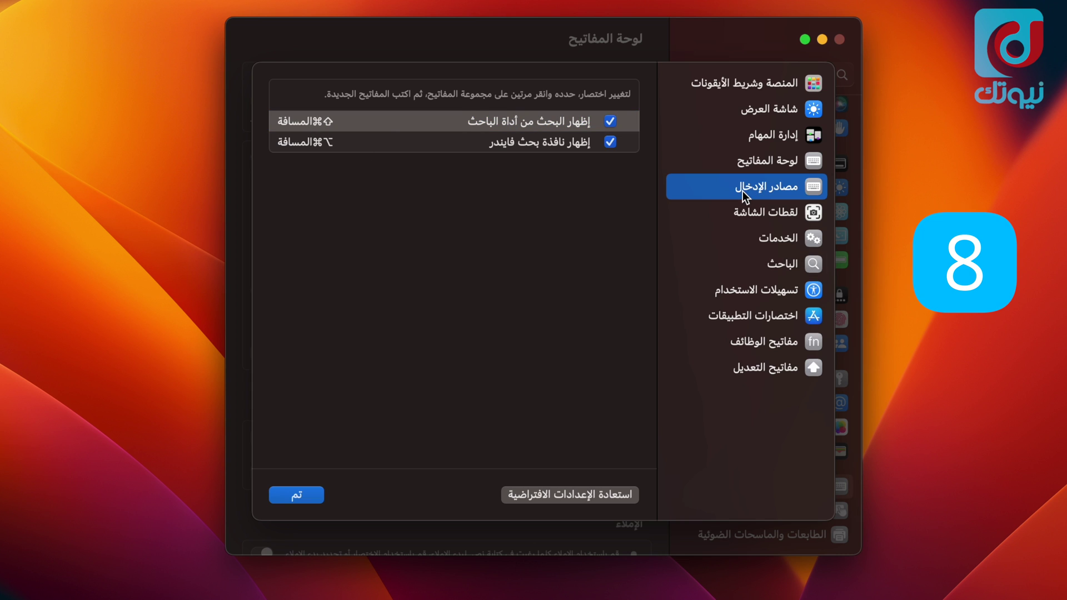
pyautogui.click(310, 125)
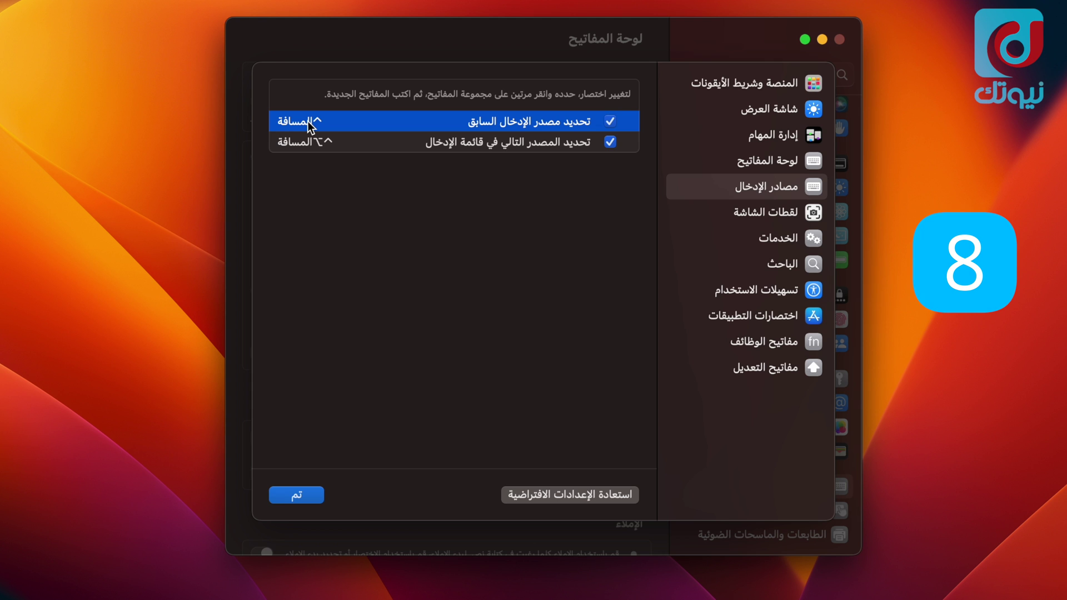
pyautogui.doubleClick(308, 122)
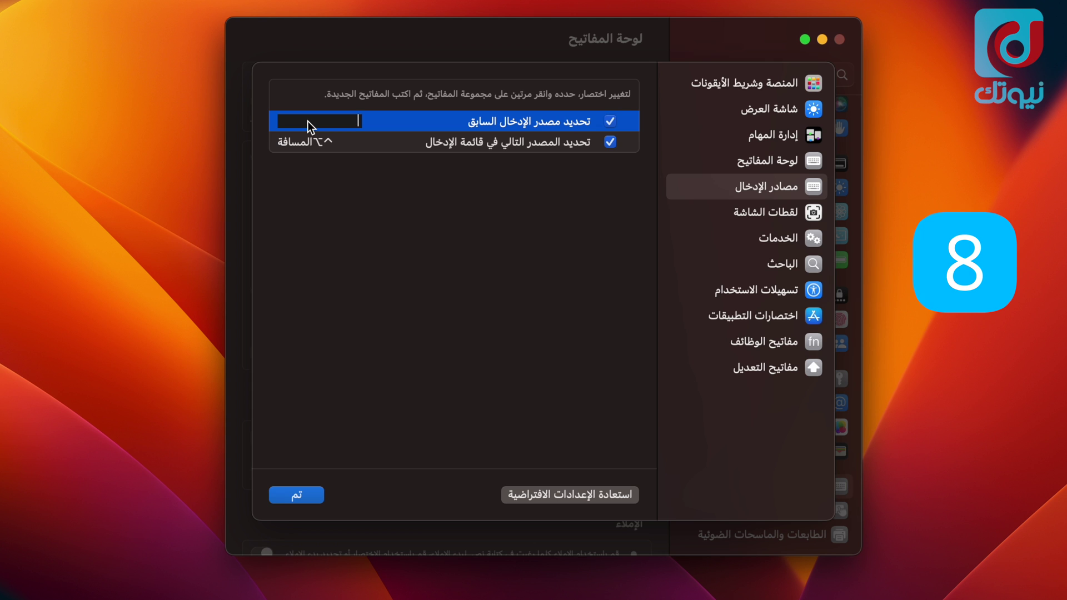
pyautogui.press('super+space')
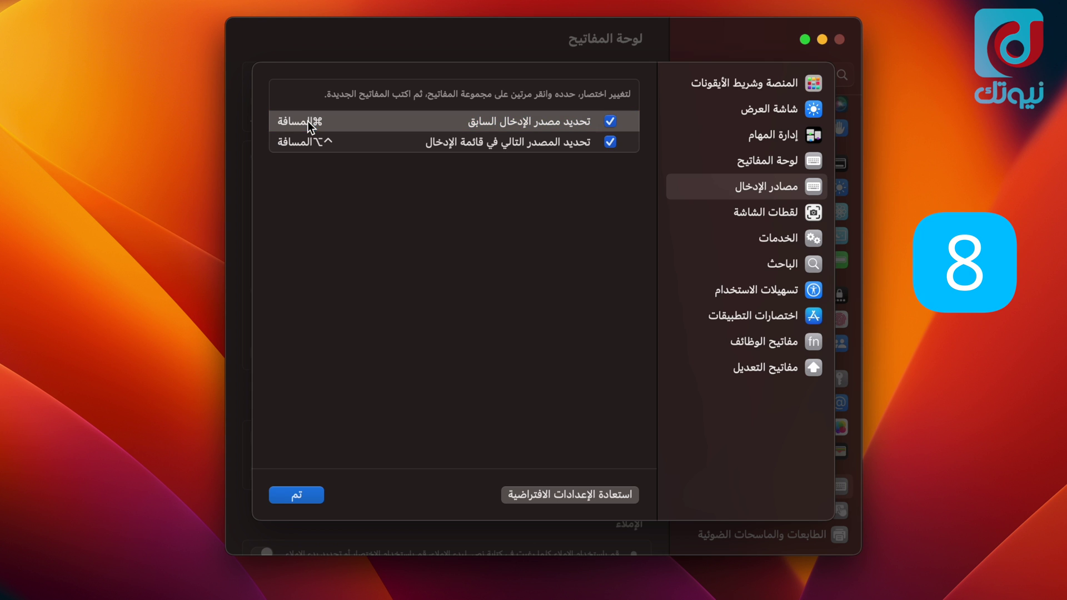
pyautogui.click(300, 495)
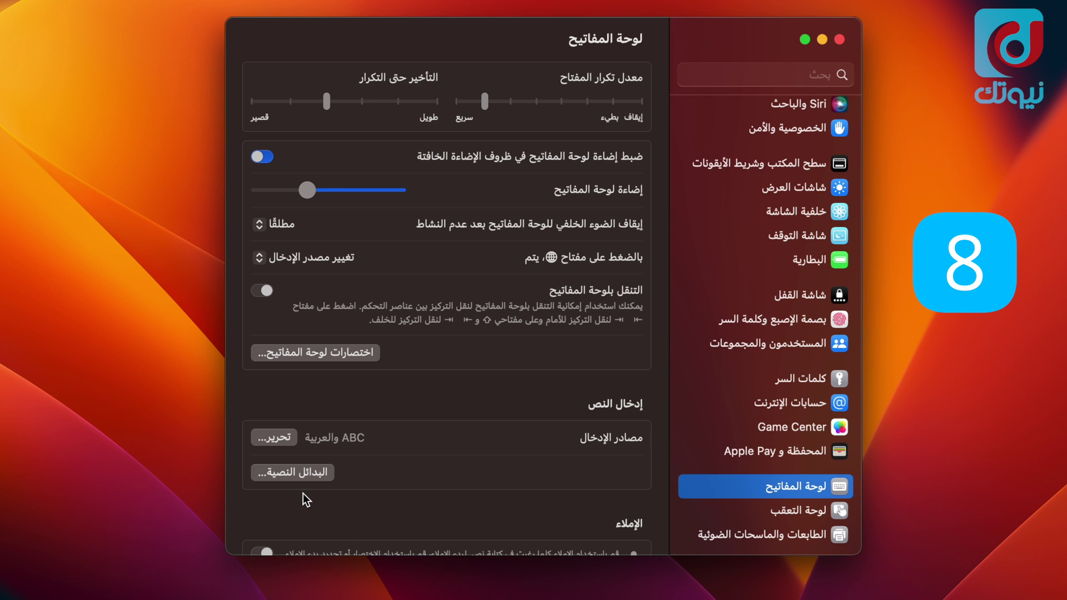
# Step: Reopen the keyboard shortcuts and look at those for screenshots (لقطات الشاشة) and Mission Control (إدارة المهام)
pyautogui.click(312, 354)
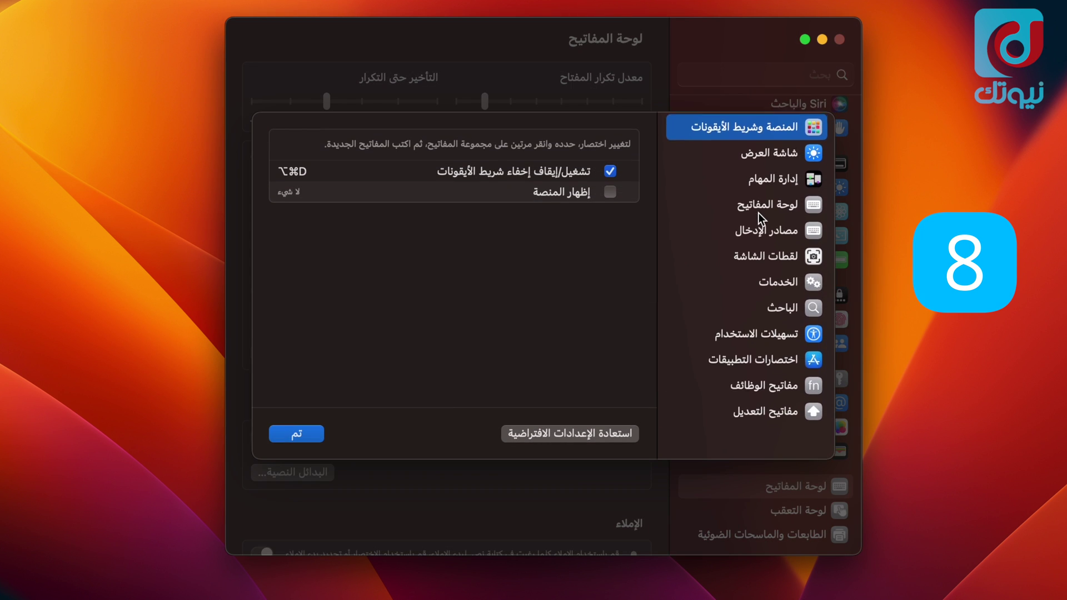
pyautogui.click(798, 258)
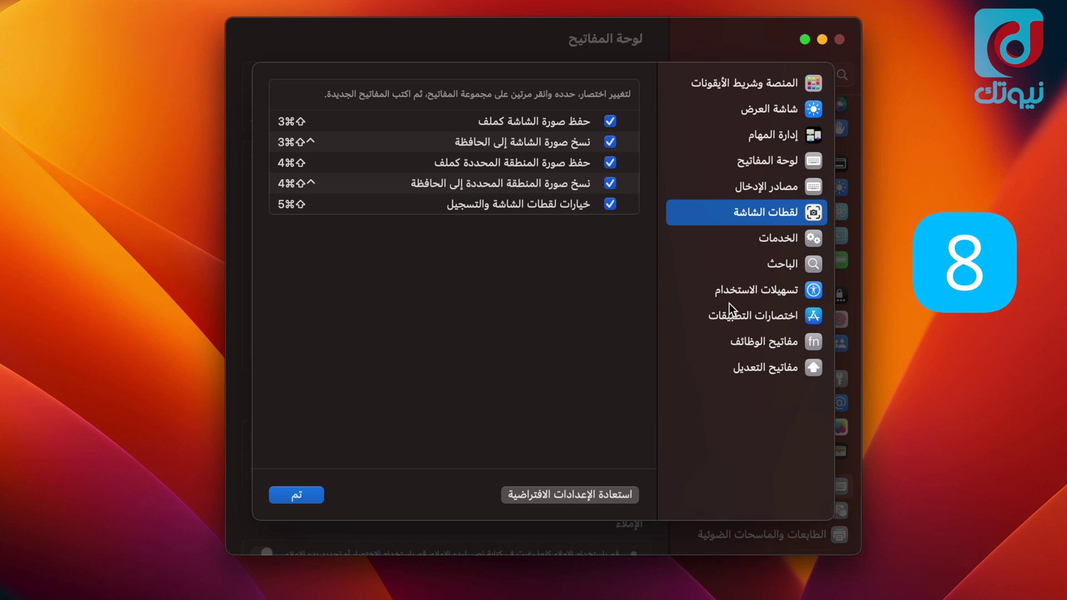
pyautogui.click(765, 150)
pyautogui.click(765, 134)
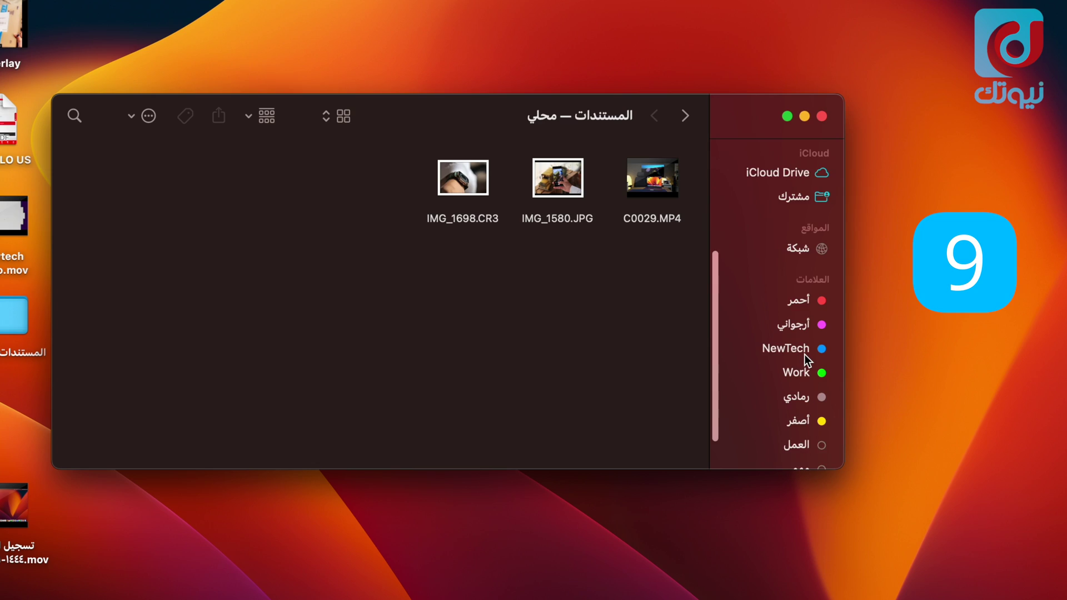
# Step: Rename the purple Finder tag (أرجواني) as "مشروع A"
pyautogui.scroll(-3, 807, 361)
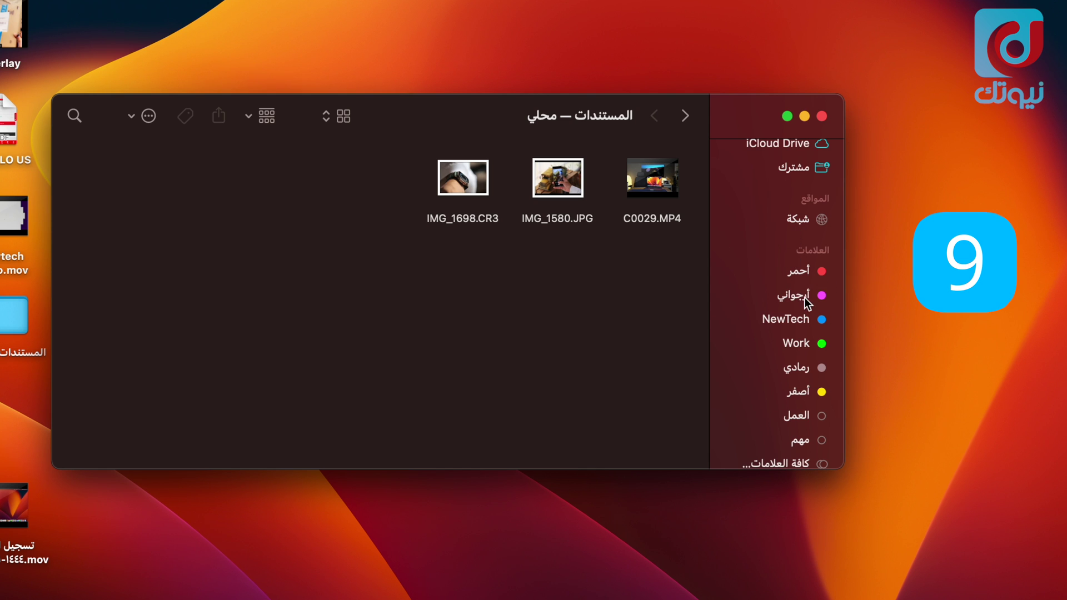
pyautogui.scroll(-2, 806, 303)
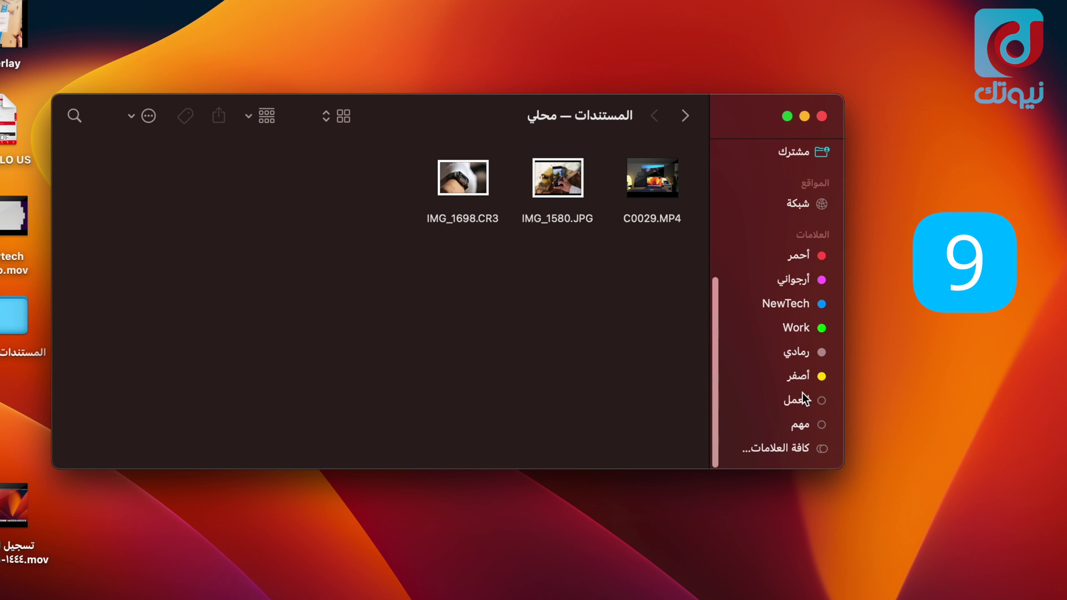
pyautogui.scroll(3, 806, 351)
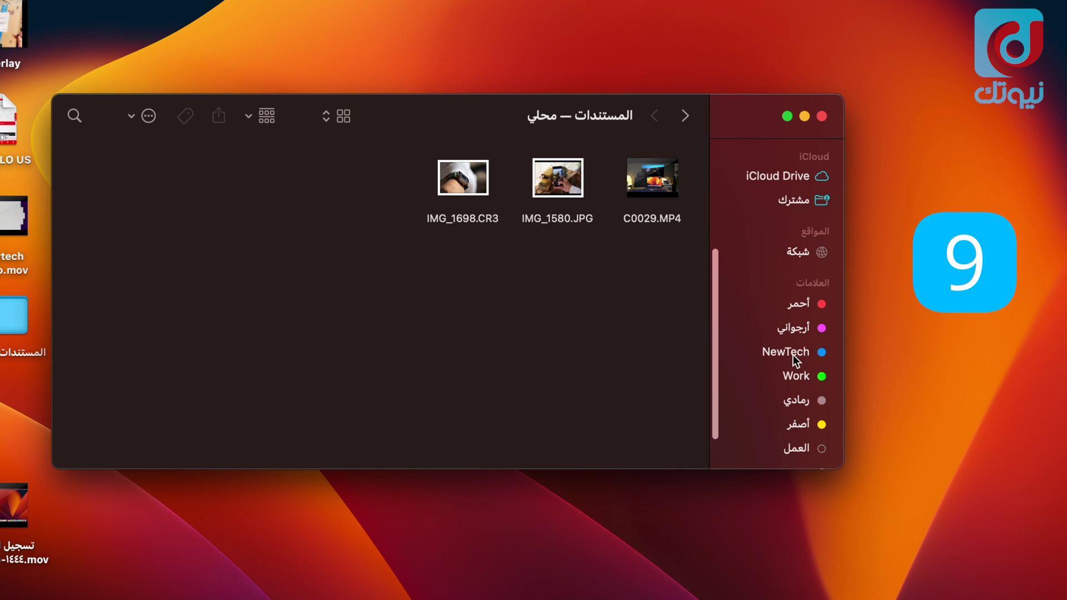
pyautogui.rightClick(798, 327)
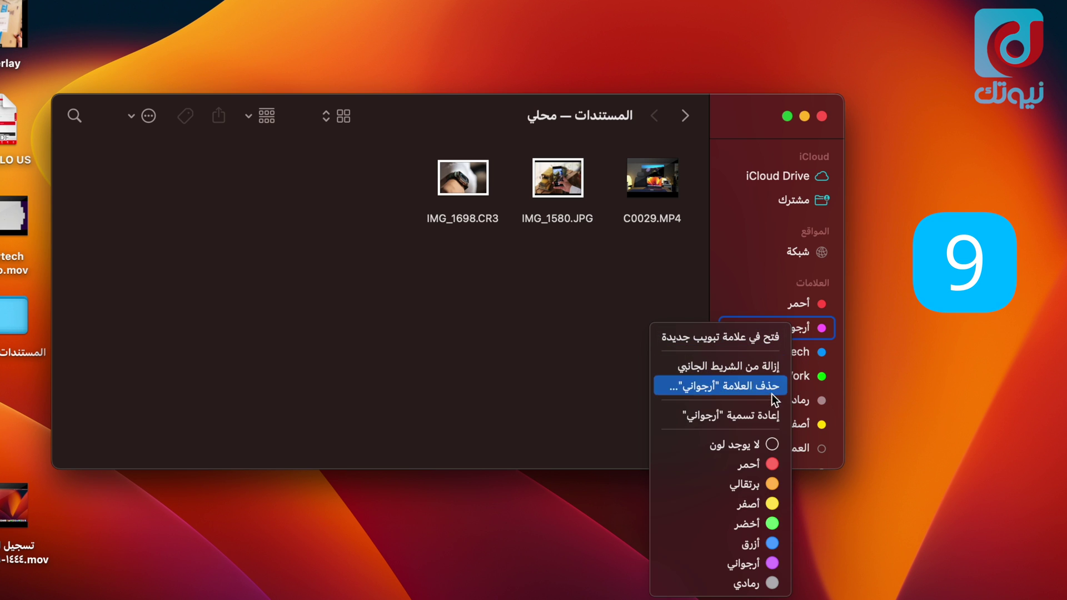
pyautogui.click(769, 417)
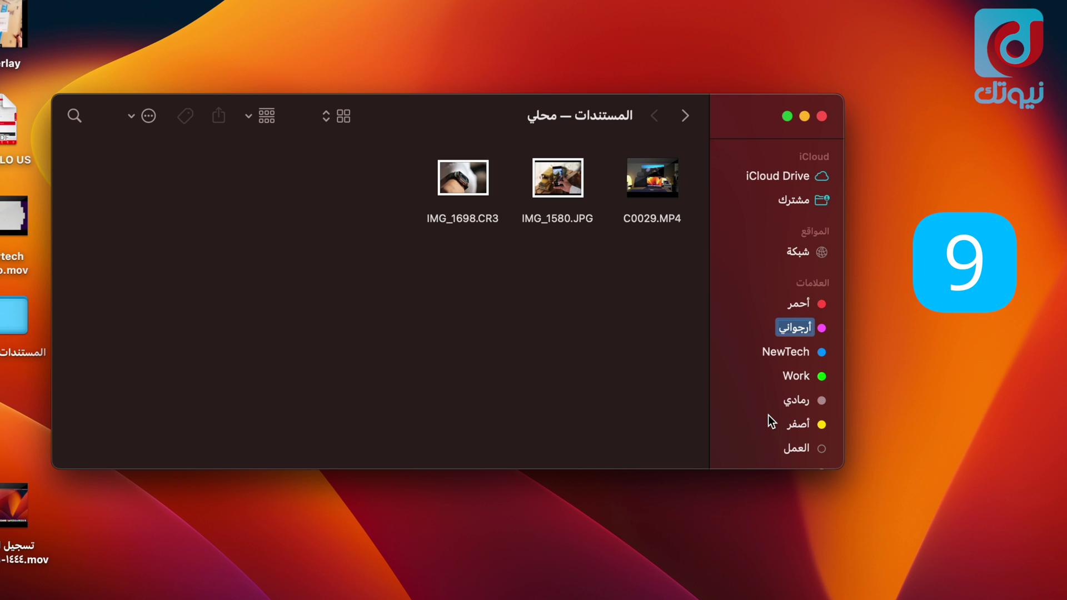
pyautogui.write('مشروع A')
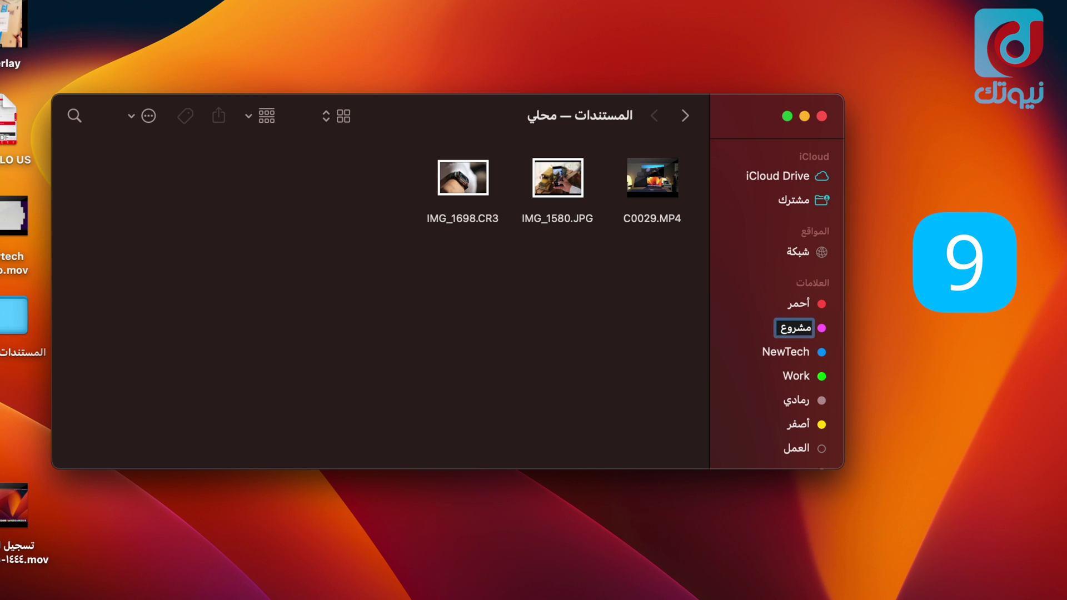
pyautogui.press('Return')
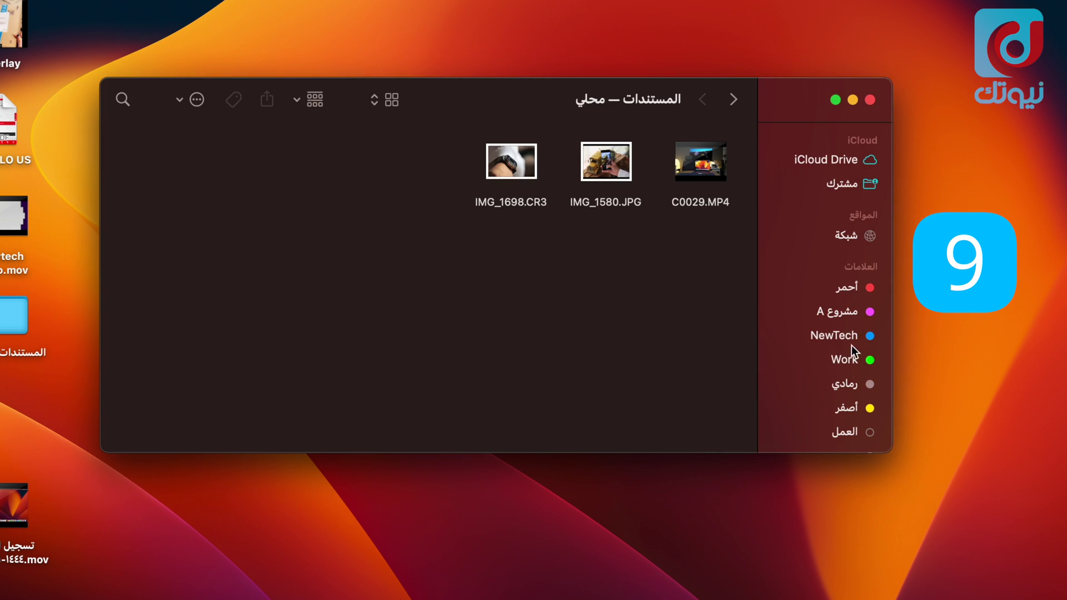
# Step: Assign the NewTech tag to the file IMG_1580.JPG
pyautogui.click(599, 203)
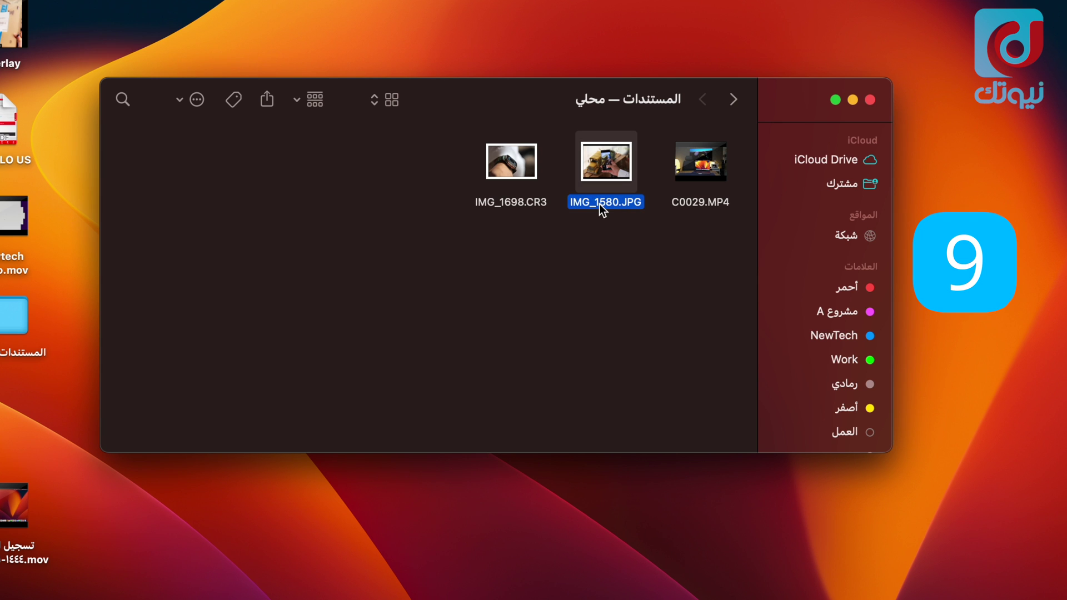
pyautogui.rightClick(600, 205)
pyautogui.click(561, 491)
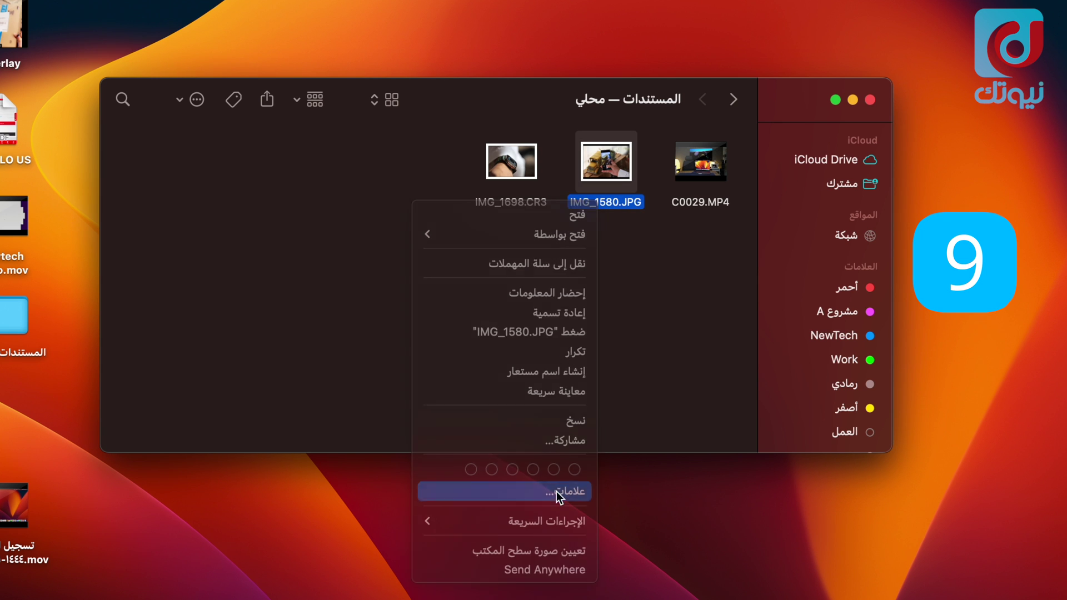
pyautogui.click(652, 298)
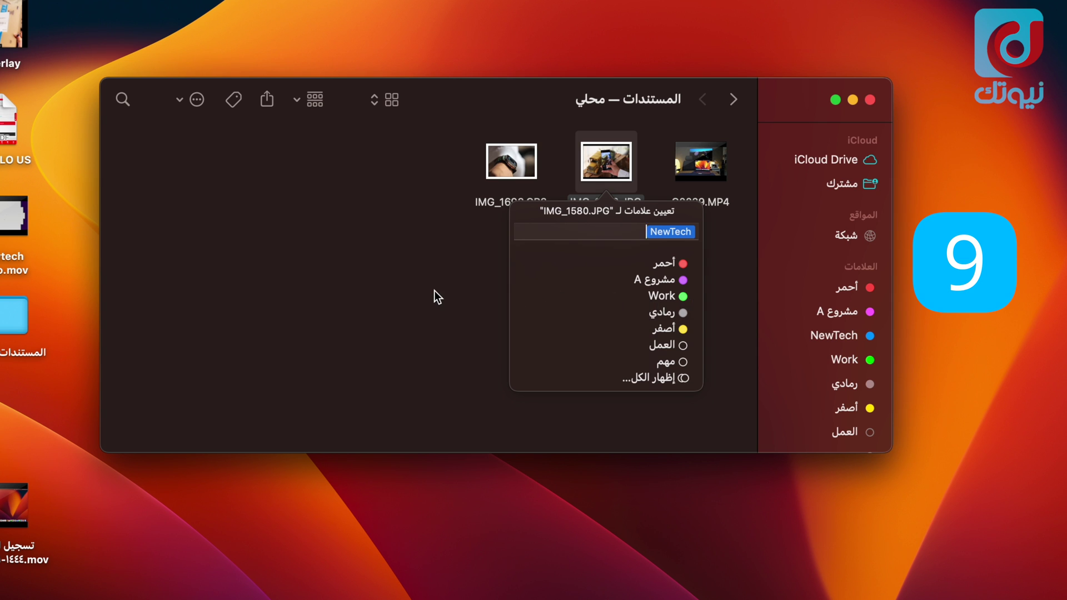
pyautogui.press('Return')
# Step: Assign the tag "مشروع A" to the video C0029.MP4 and deselect the file
pyautogui.rightClick(692, 204)
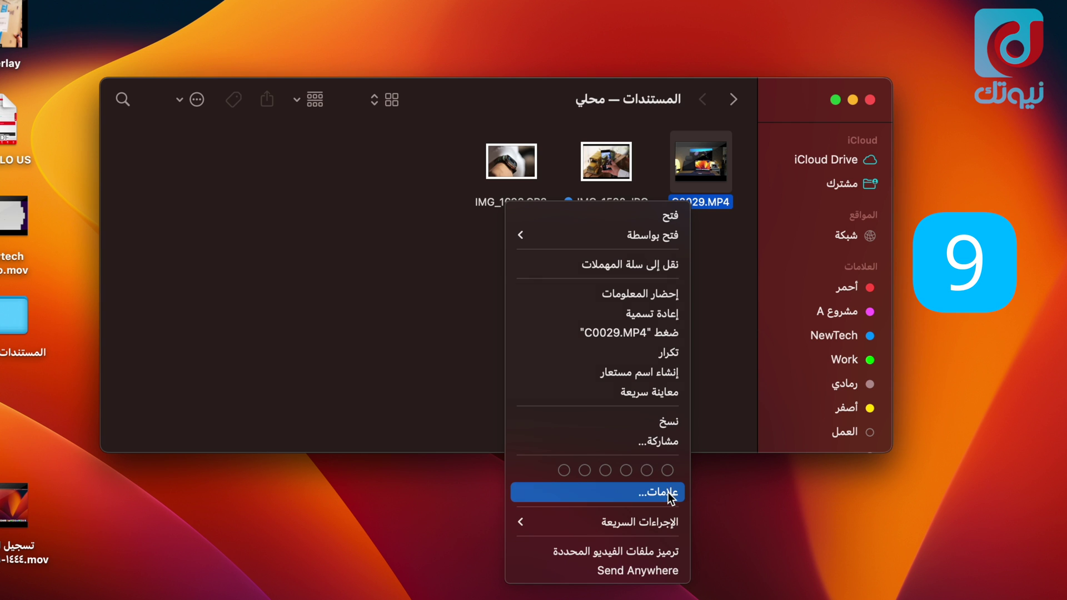
pyautogui.click(671, 497)
pyautogui.click(722, 281)
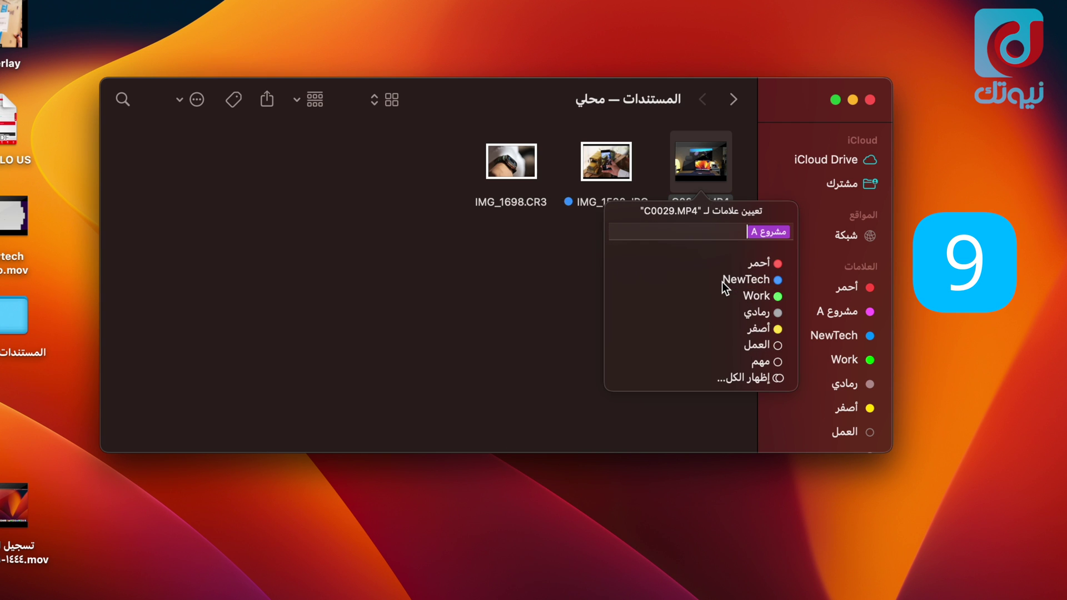
pyautogui.press('Return')
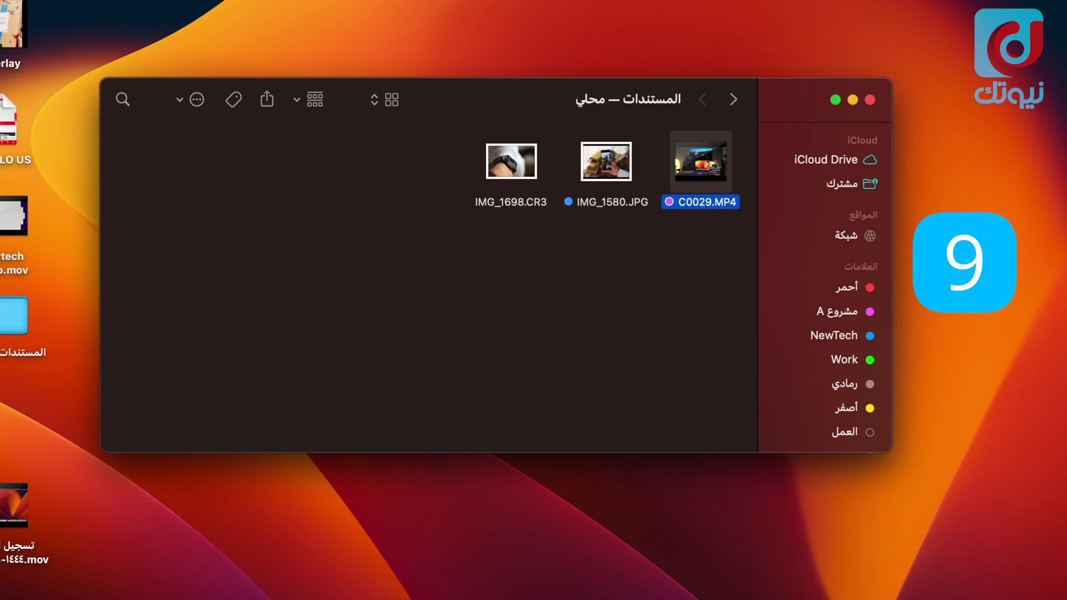
pyautogui.click(609, 258)
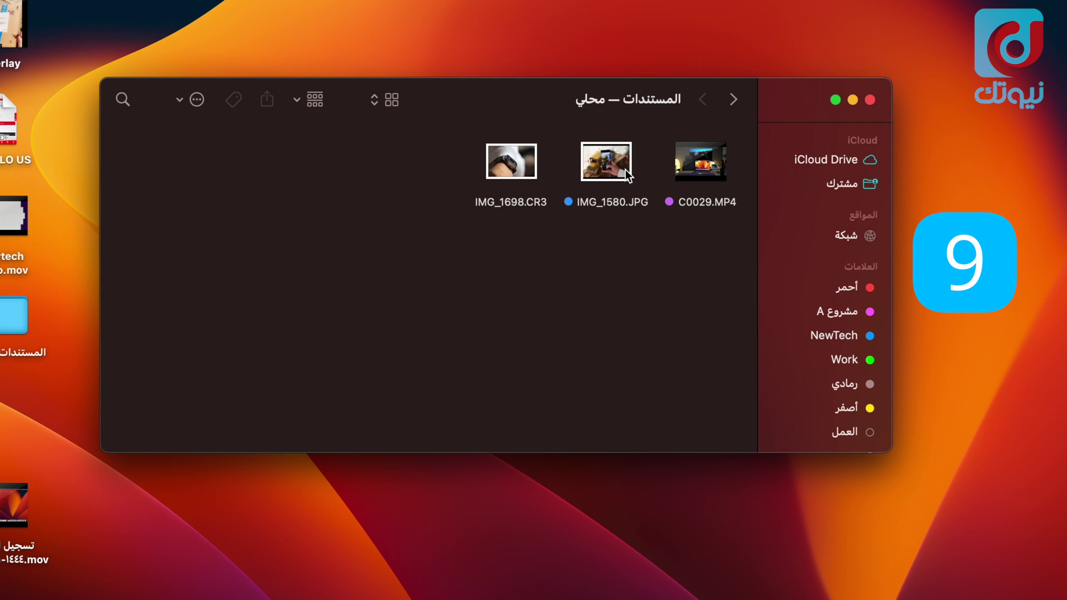
# Step: View the files tagged "مشروع A", those tagged grey (رمادي) and those tagged NewTech
pyautogui.click(835, 314)
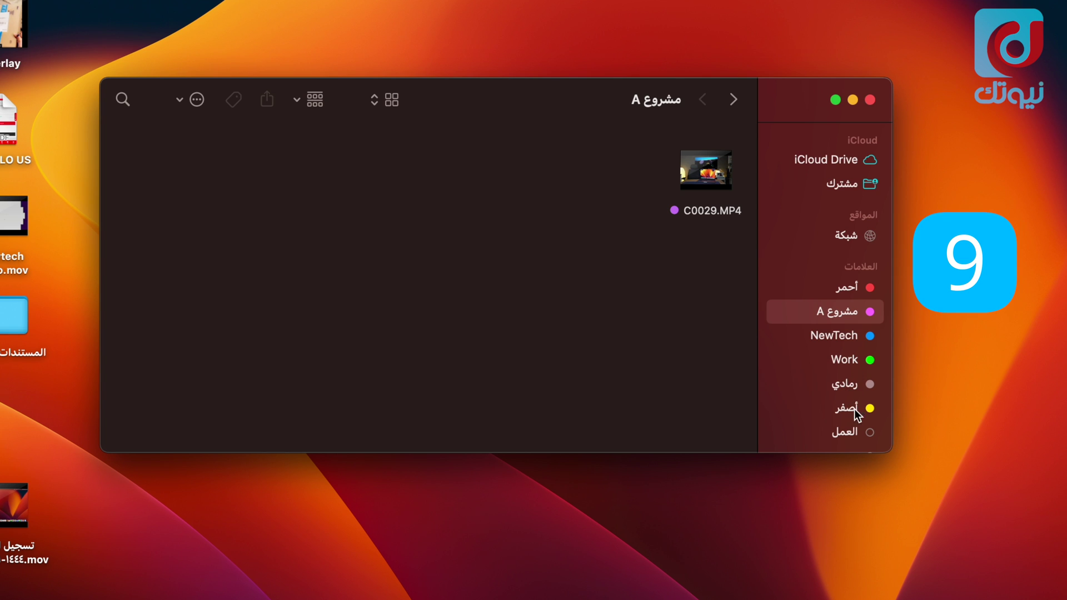
pyautogui.click(838, 385)
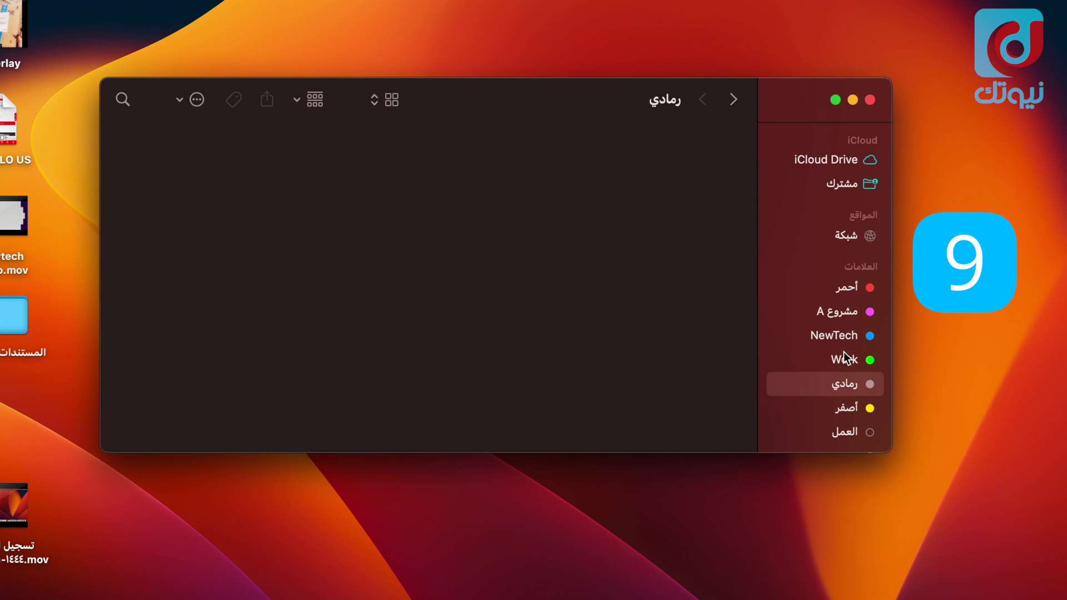
pyautogui.click(832, 338)
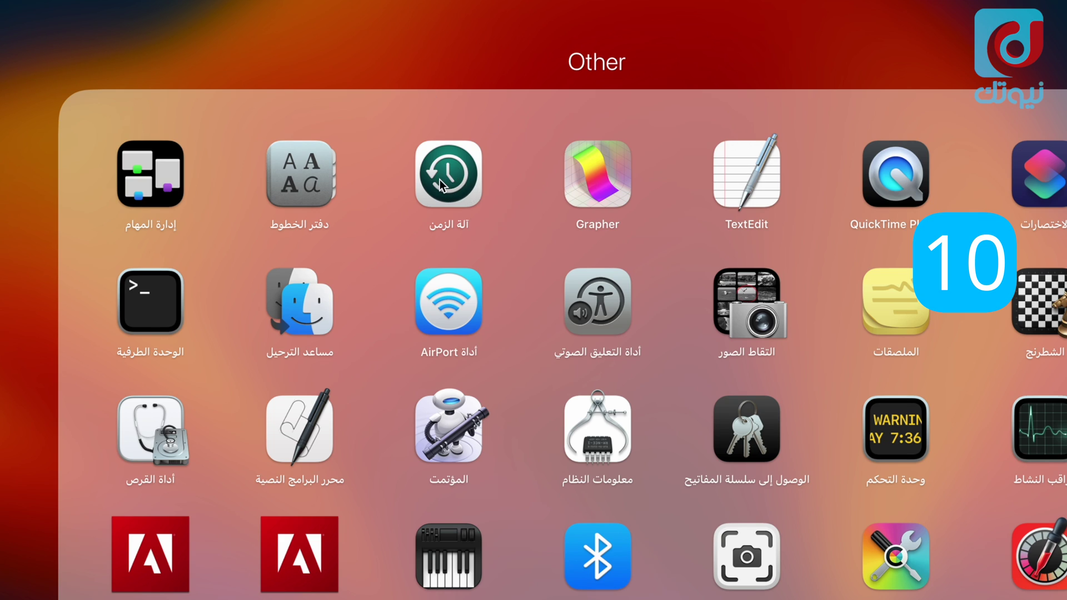
# Step: Open Time Machine (آلة الزمن), go to its setup to look at the backup disk settings, and close the settings window
pyautogui.click(439, 179)
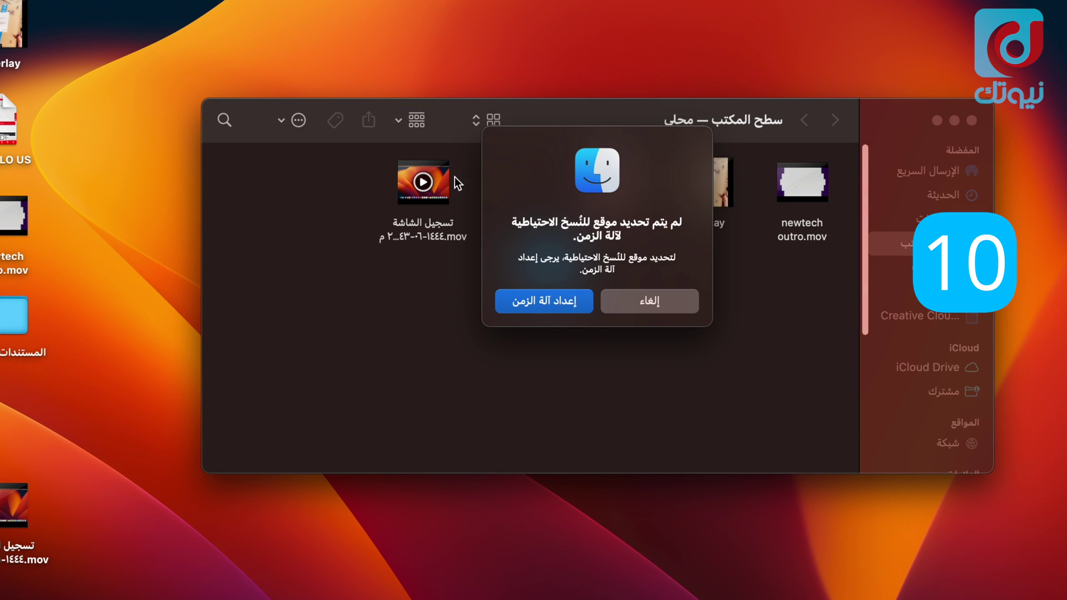
pyautogui.click(556, 303)
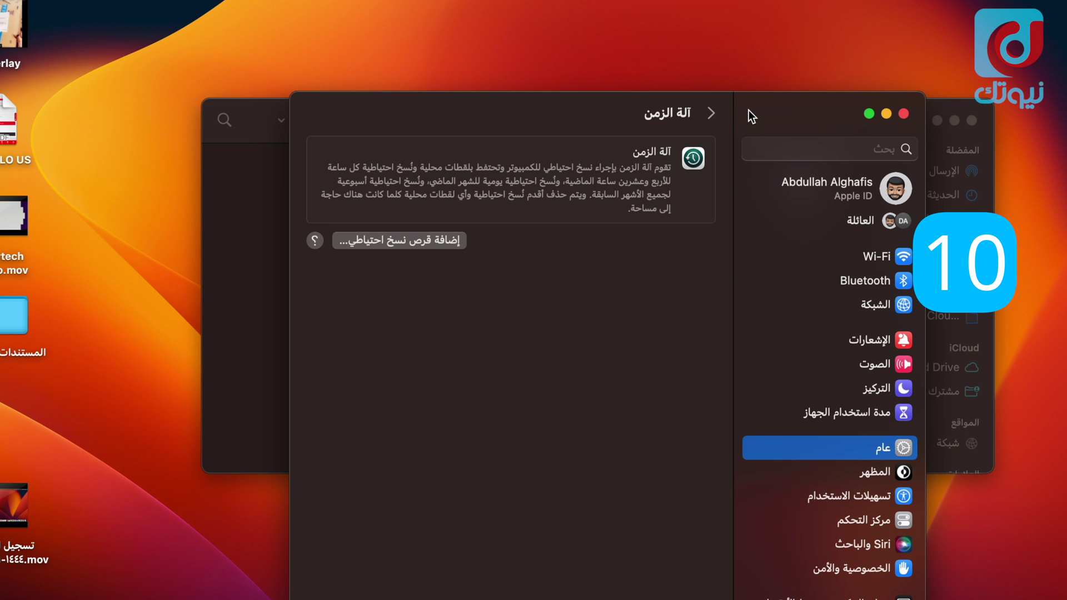
pyautogui.moveTo(768, 114); pyautogui.dragTo(708, 114)
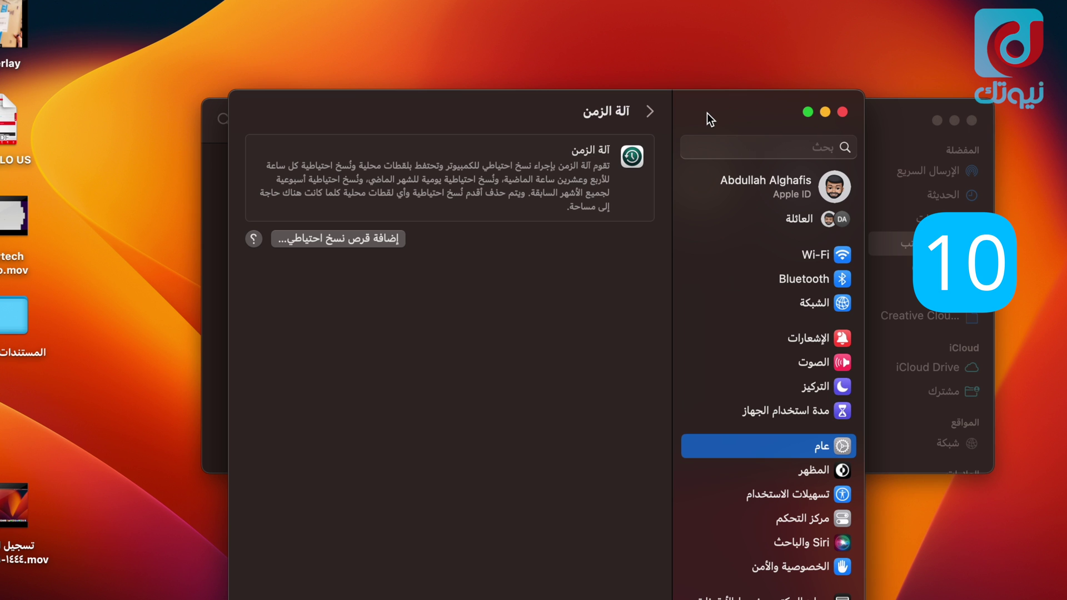
pyautogui.click(843, 112)
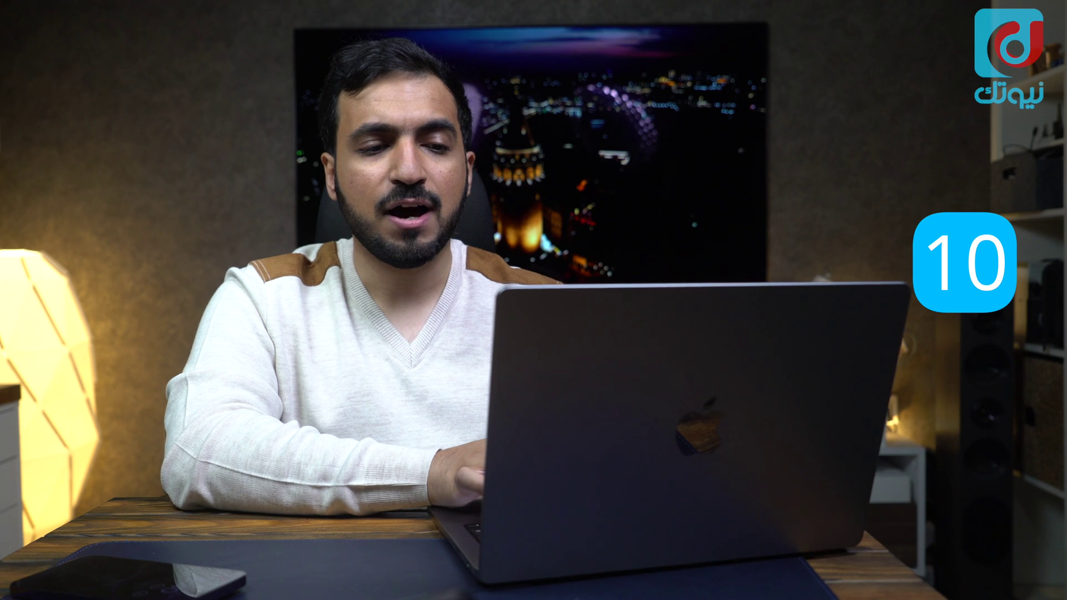